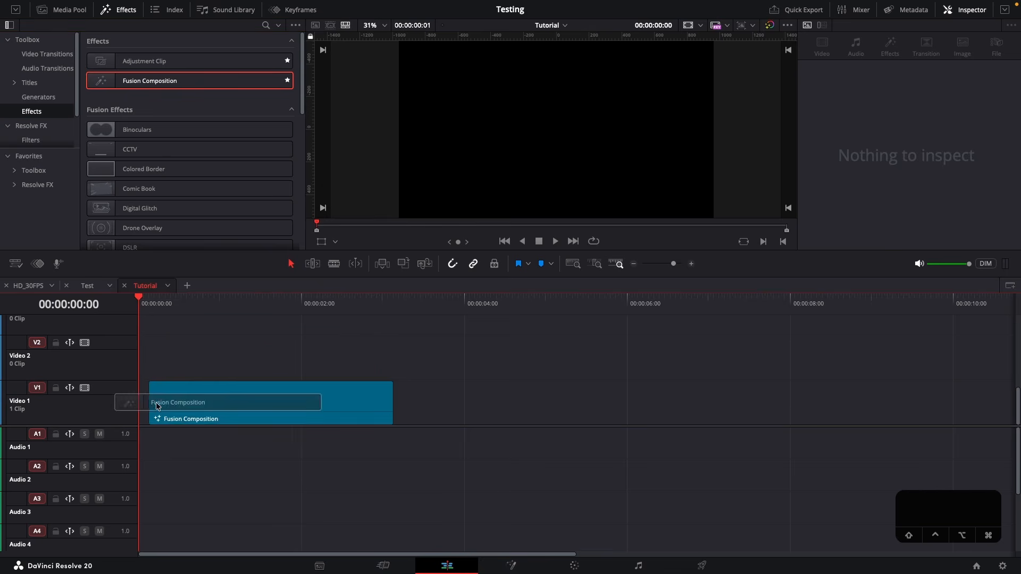
Open the Fusion Composition clip on Video 1 in the Fusion page
right_click(228, 410)
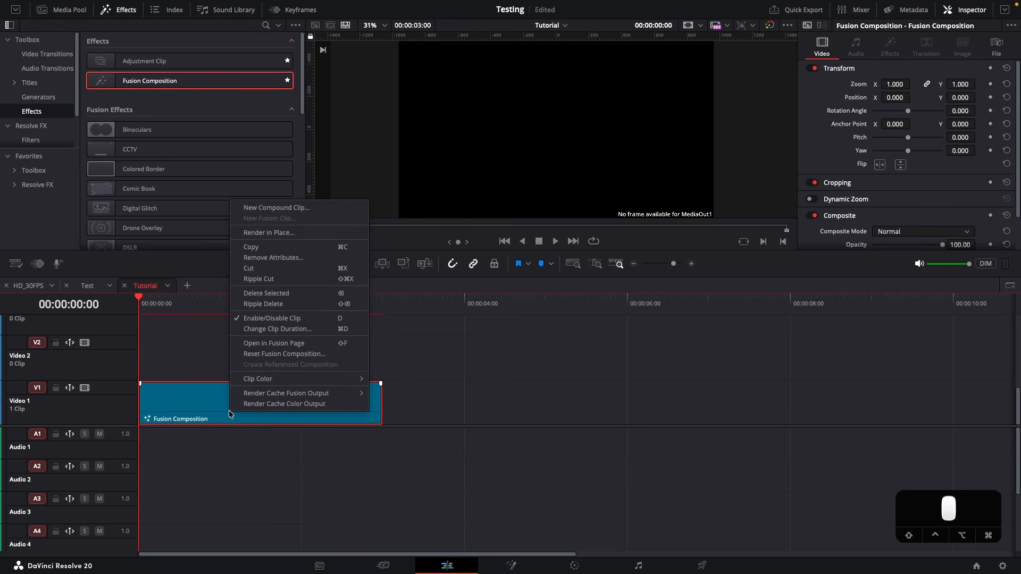
left_click(273, 343)
left_click_drag(628, 182, 683, 242)
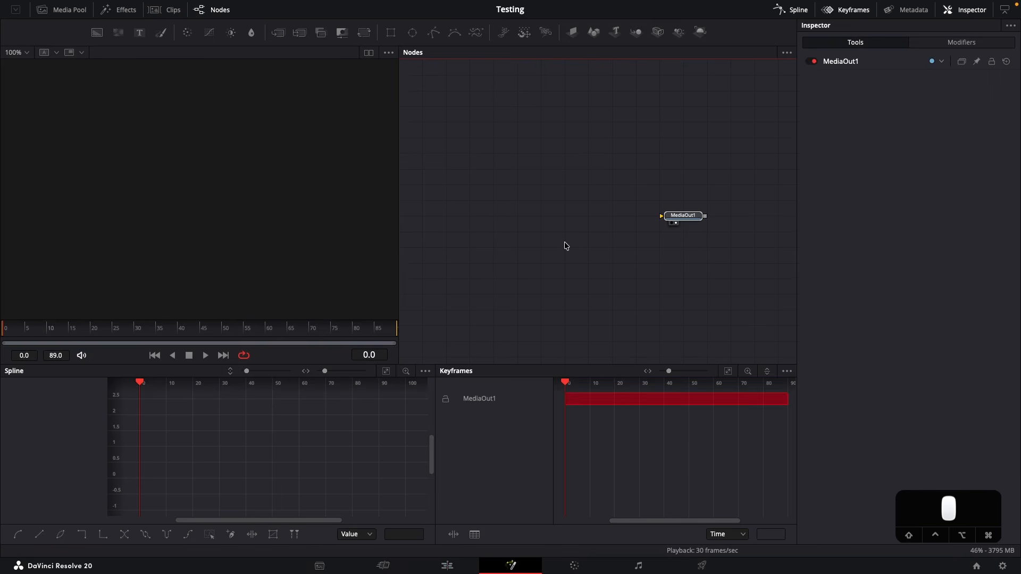
Add a vSquareBackground tool to the empty area of the node graph
left_click(535, 223)
key("shift+space")
type("swi")
key("BackSpace")
key("BackSpace")
key("BackSpace")
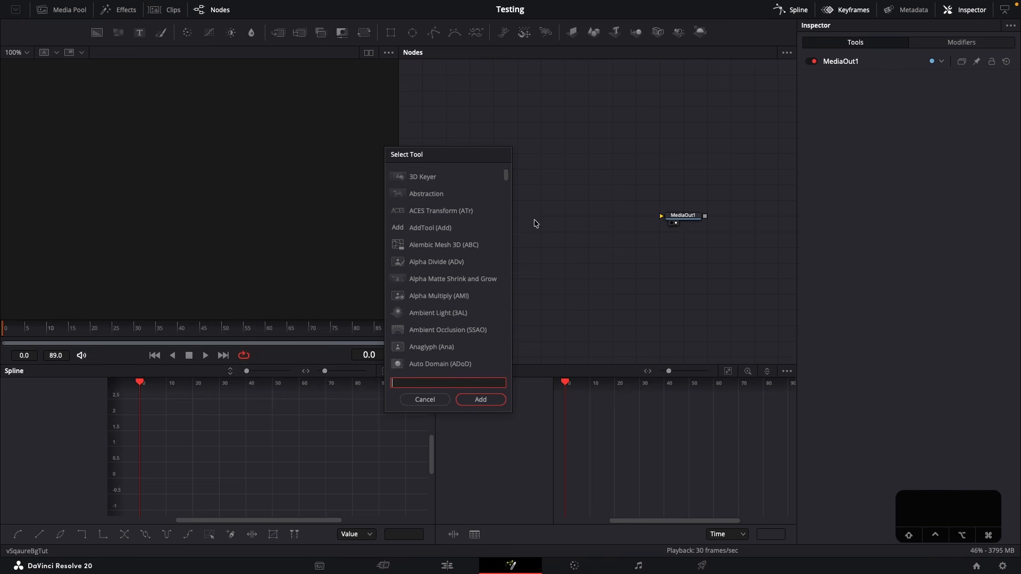
type("vsq")
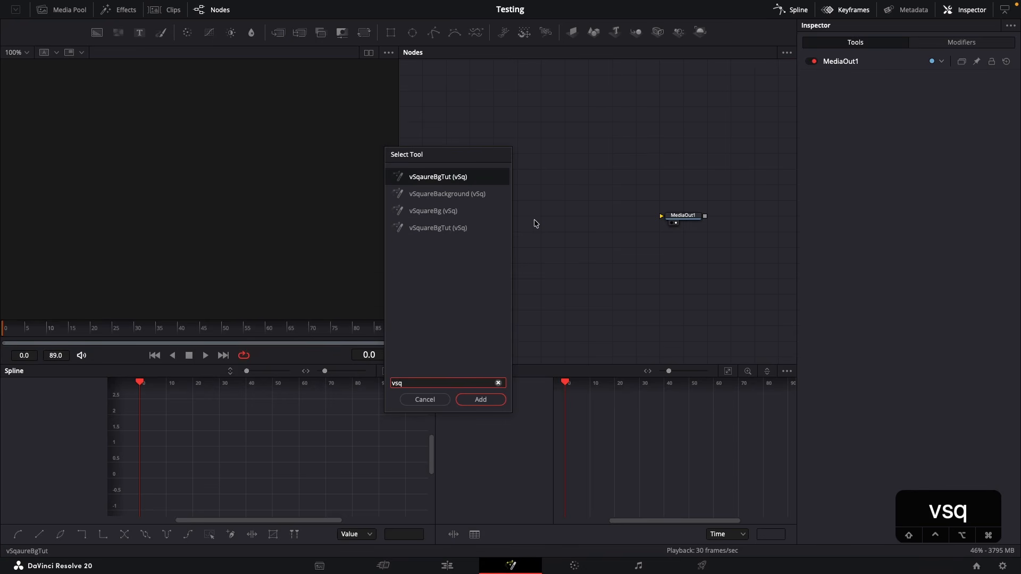
key("Down")
key("Return")
Connect vSquareBackground to MediaOut1 and show MediaOut1 in the viewer
left_click(545, 218)
left_click_drag(561, 216, 187, 204)
left_click(682, 217)
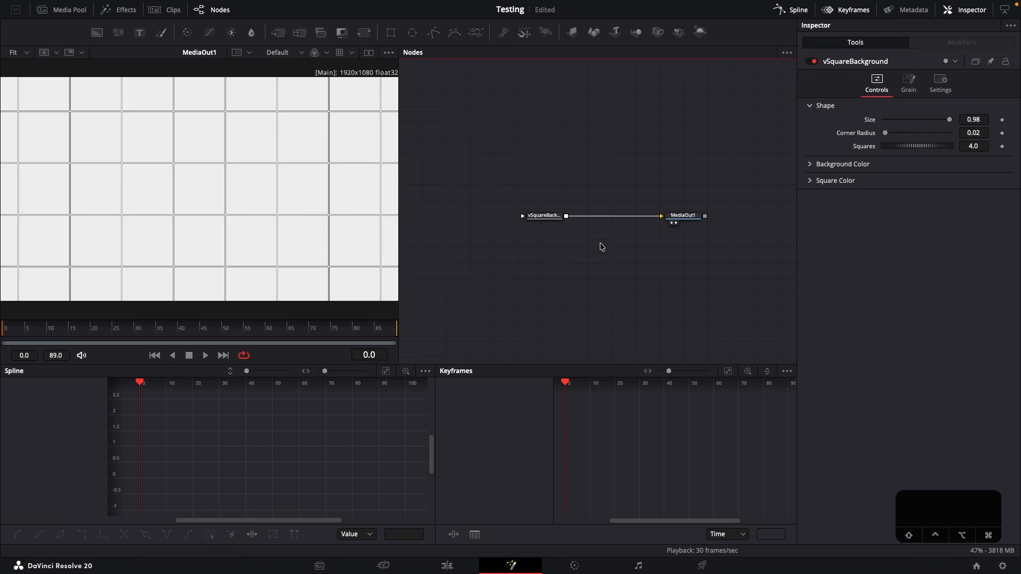
Add an Ellipse mask to the vSquareBackground node
left_click(535, 219)
key("shift+space")
type("ell")
key("Return")
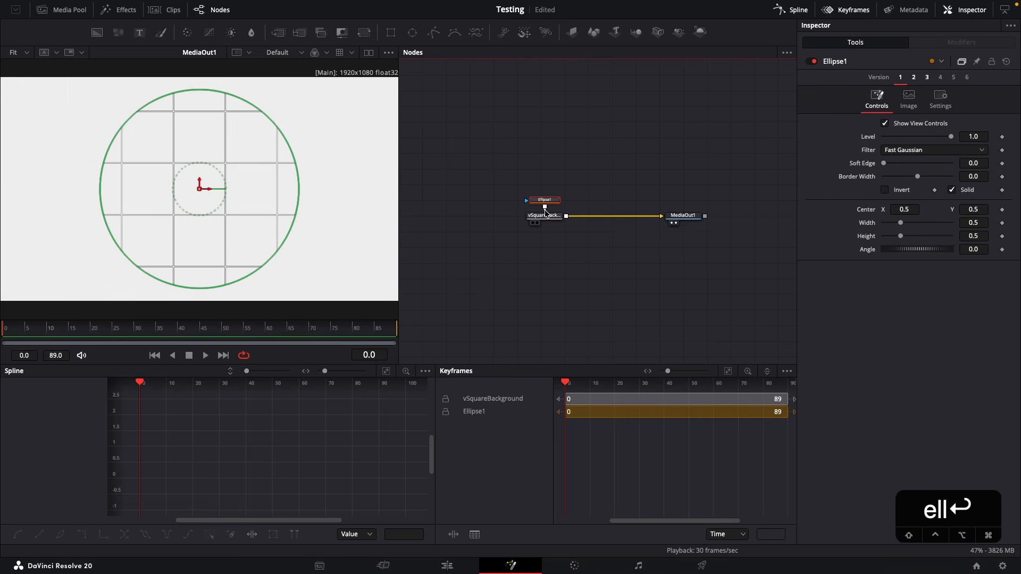
Shape the ellipse mask with its Width linked to its Height at about 0.27 and a Soft Edge of 0.2
right_click(866, 225)
left_click(897, 362)
mouse_move(885, 235)
left_mouse_down()
mouse_move(865, 254)
mouse_move(893, 249)
left_mouse_up()
left_click_drag(885, 167, 952, 166)
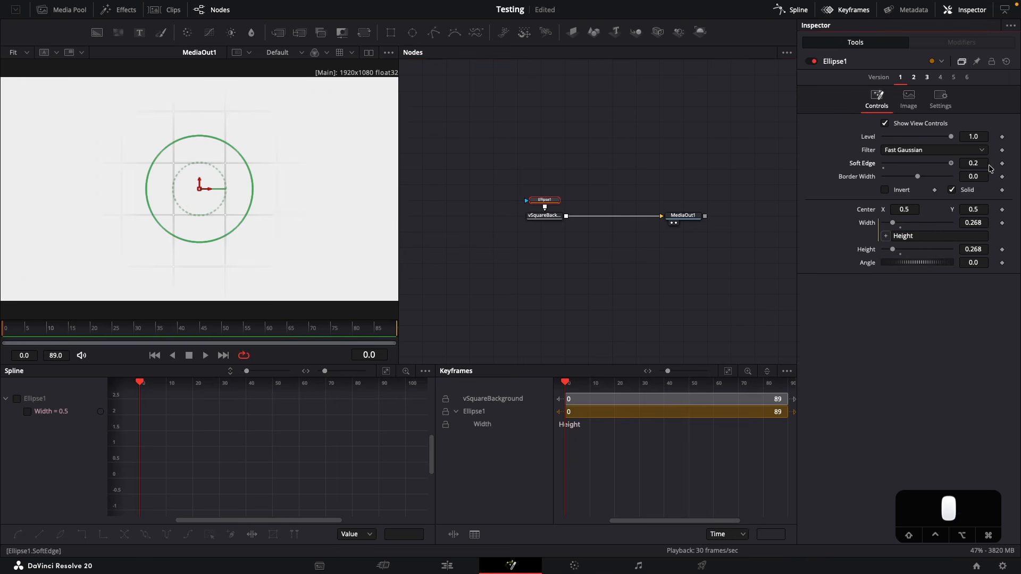
Add a Text+ node above the background node and name it "vale"
left_click(245, 186)
left_click_drag(634, 176, 550, 219)
scroll(554, 223, "up", 1)
left_click(633, 186)
key("shift+space")
type("txt")
key("Return")
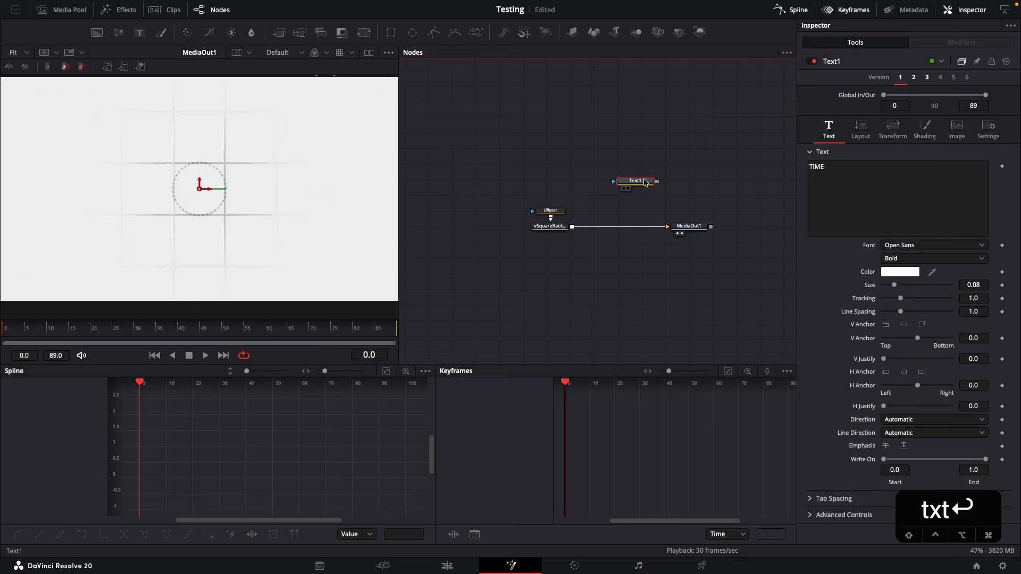
key("F2")
type("vale")
key("Return")
Set the vale node's text to VALE in the Inter font, size 0.2, coloured orange
left_click(881, 191)
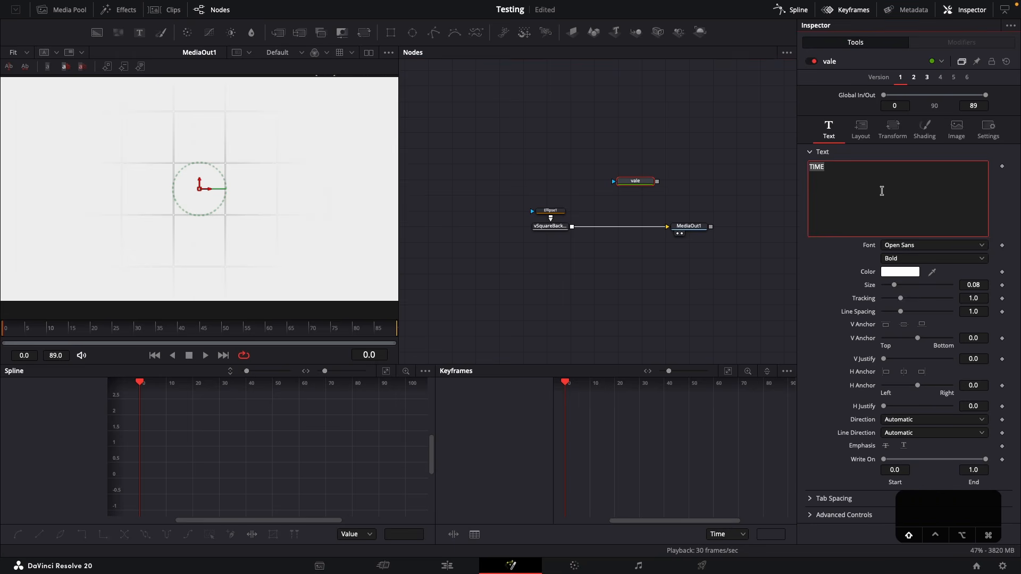
left_click(930, 245)
type("in")
key("Return")
type("0.2")
key("Return")
left_click(897, 273)
left_click(609, 464)
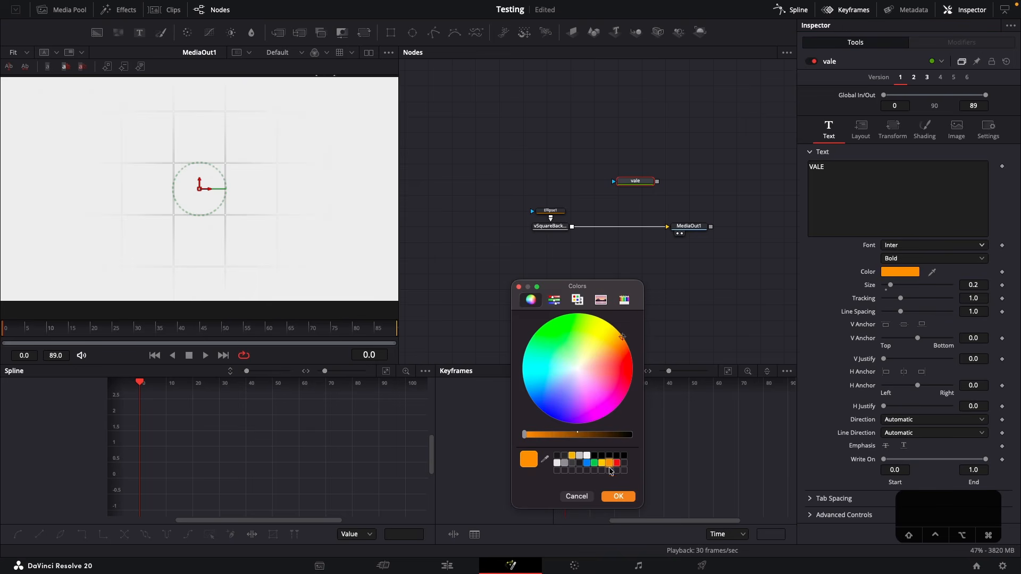
left_click(616, 496)
Merge the vale text over the square background and set its font style to Black
left_click_drag(657, 182, 574, 227)
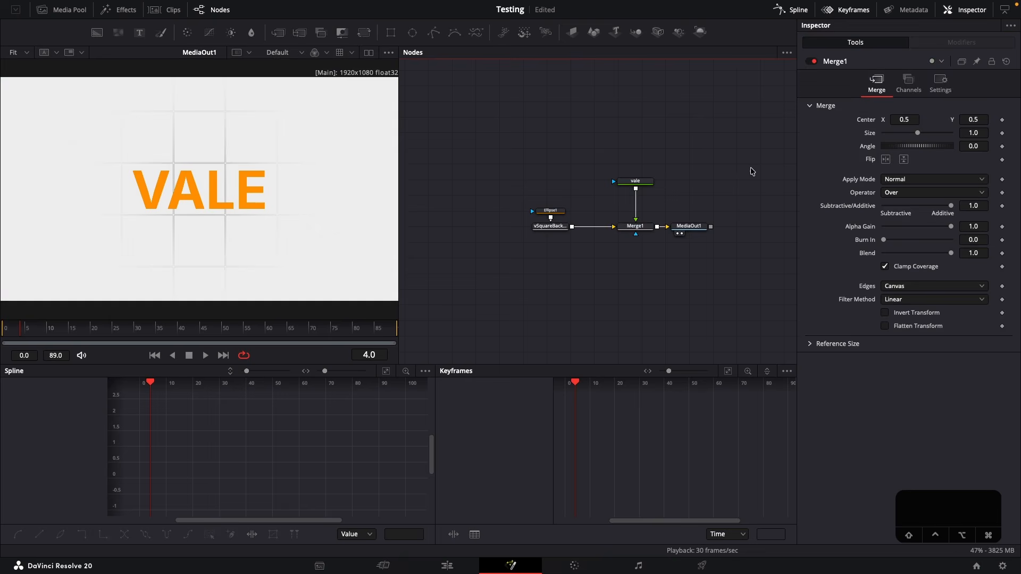
left_click(632, 181)
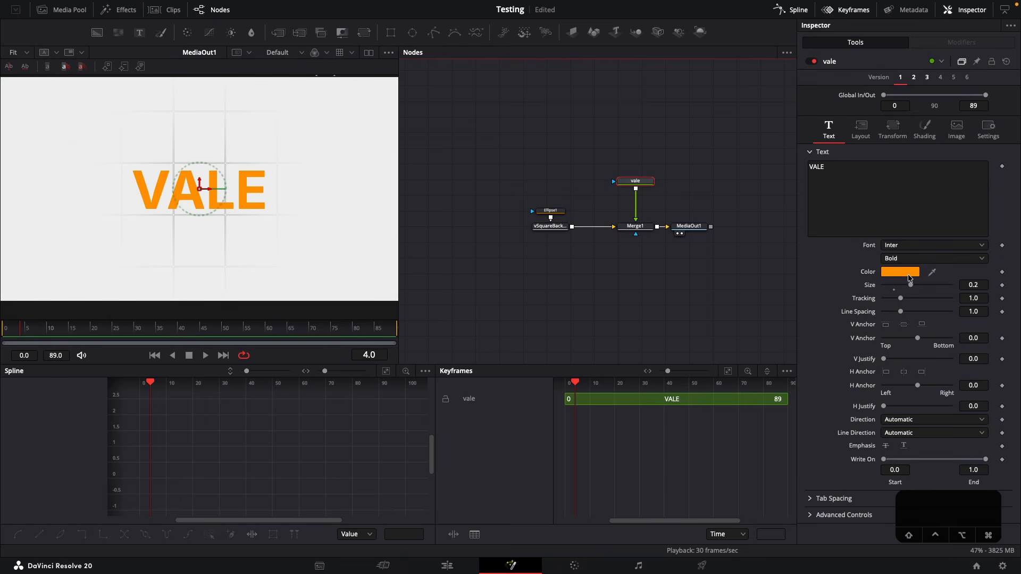
left_click(901, 258)
left_click(909, 369)
left_click(558, 235)
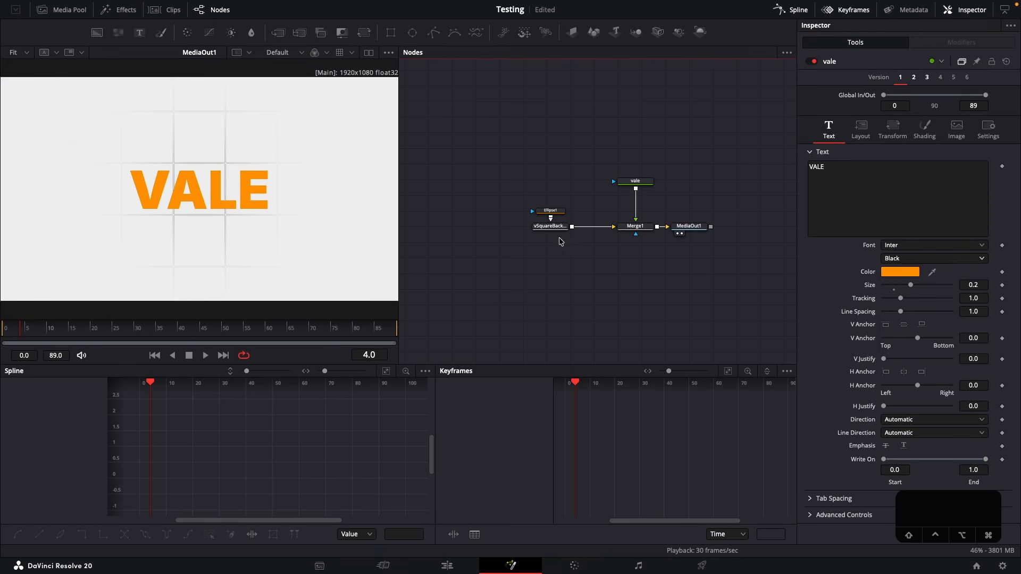
Rearrange the node graph with the square background below Merge1 and the vale node up and away from it, returning to frame 0
left_click_drag(553, 228, 642, 276)
left_click_drag(635, 181, 505, 225)
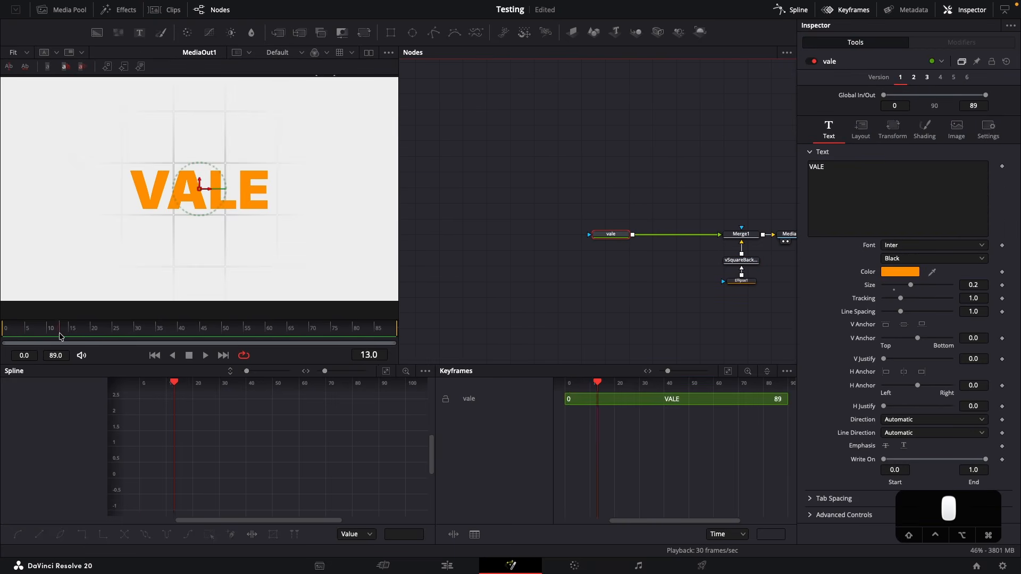
left_click_drag(59, 332, 7, 326)
left_click_drag(611, 237, 612, 155)
Add a Transform node after the vale text and name it "SizeAnim"
key("shift+space")
type("trans")
key("Return")
key("F2")
type("SizeAnim")
key("Return")
Keyframe SizeAnim's Size at 1.0 on frame 0 and 0.5 on frame 16, and play the animation
left_click(7, 333)
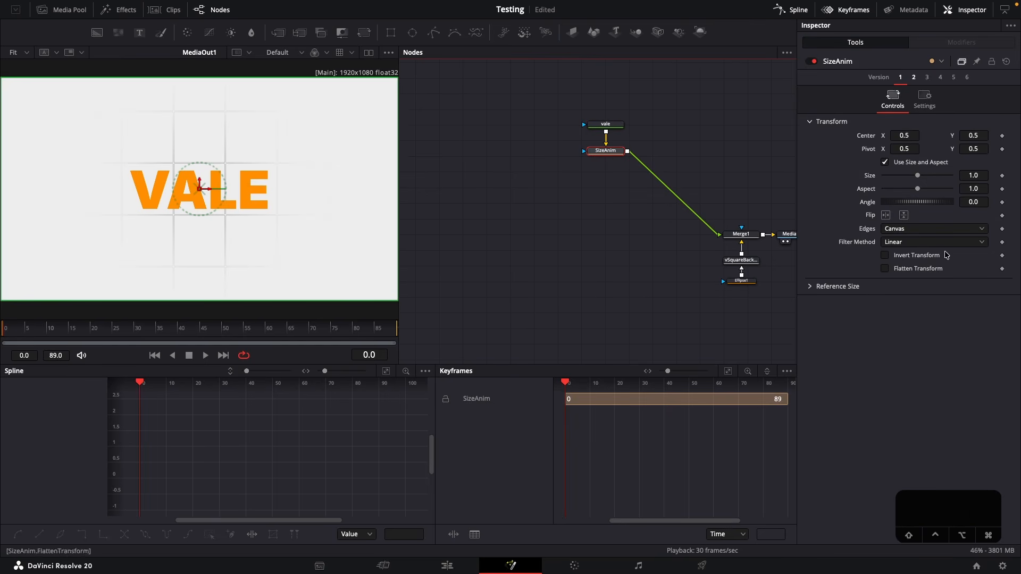
left_click(1001, 176)
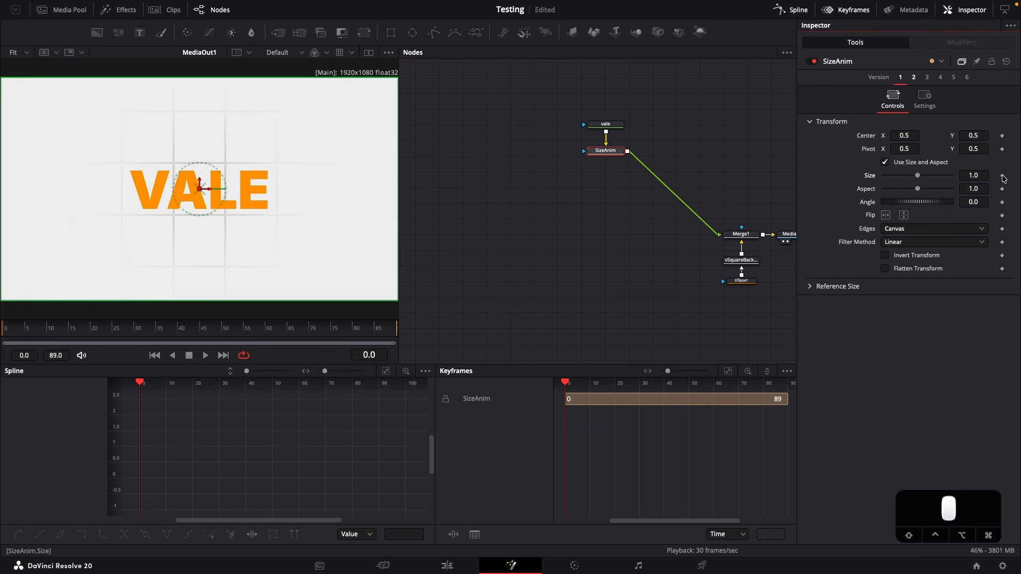
left_click(380, 356)
type("16")
key("Return")
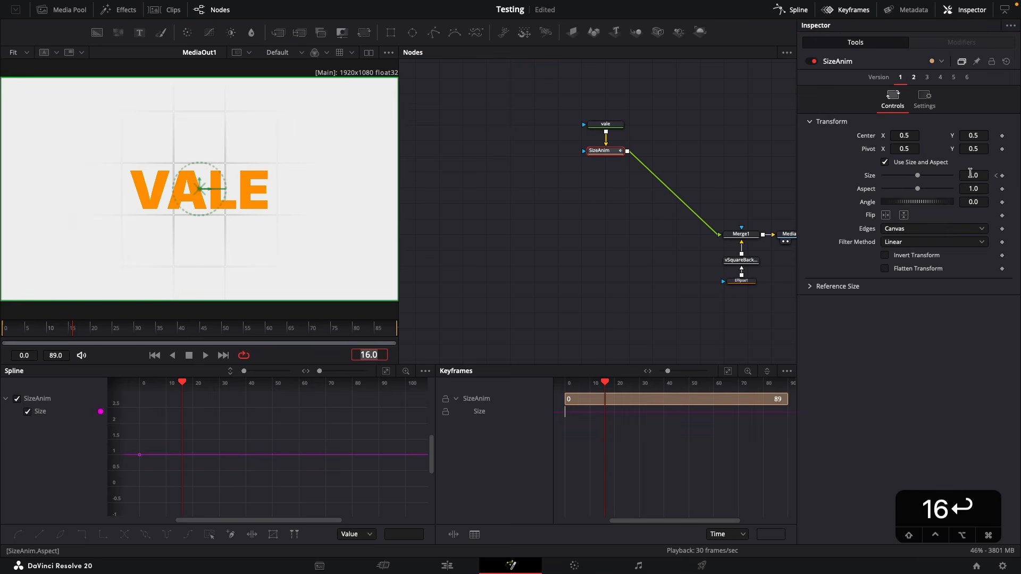
left_click(969, 174)
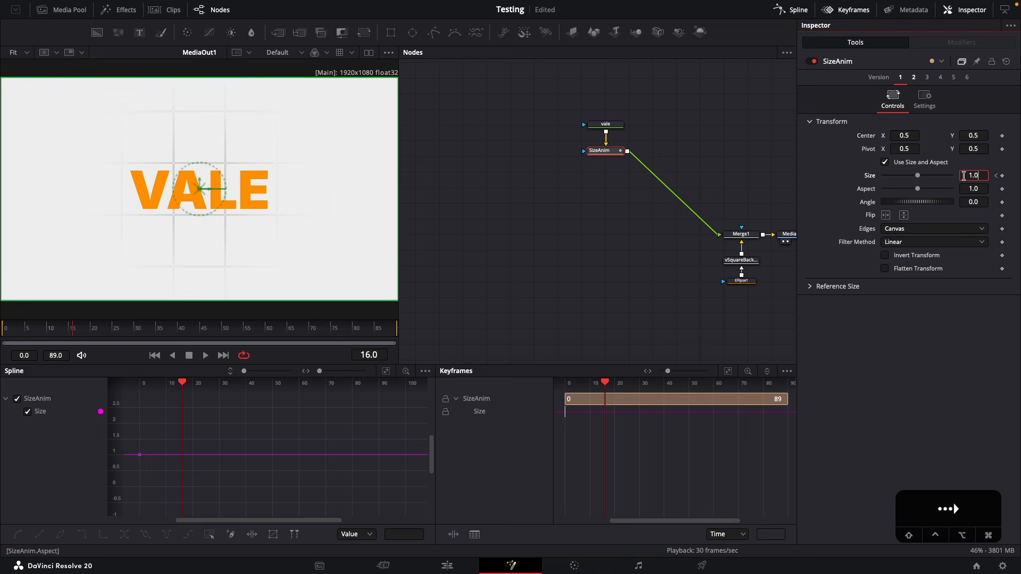
type("/2")
key("Return")
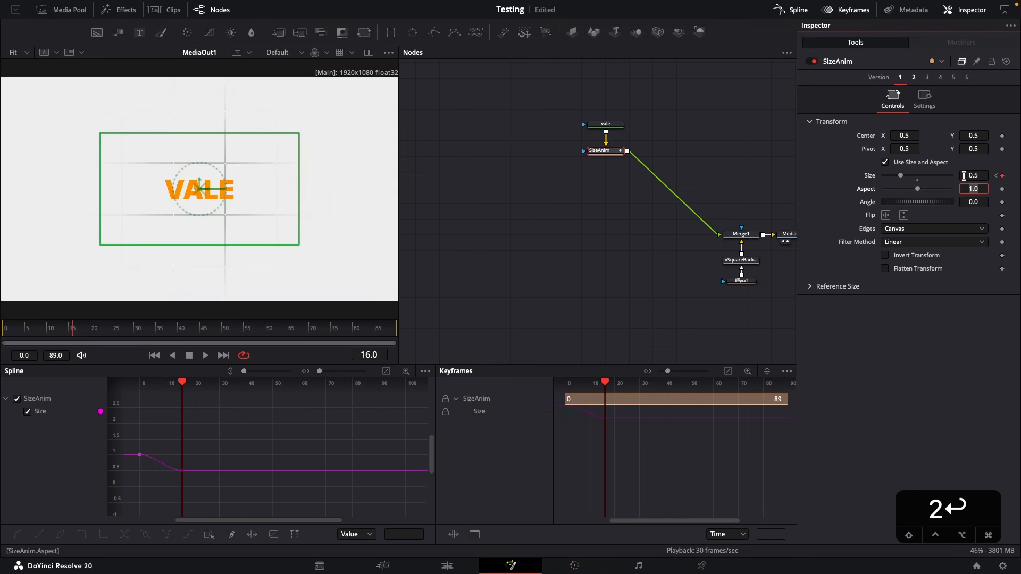
key("space")
key("space")
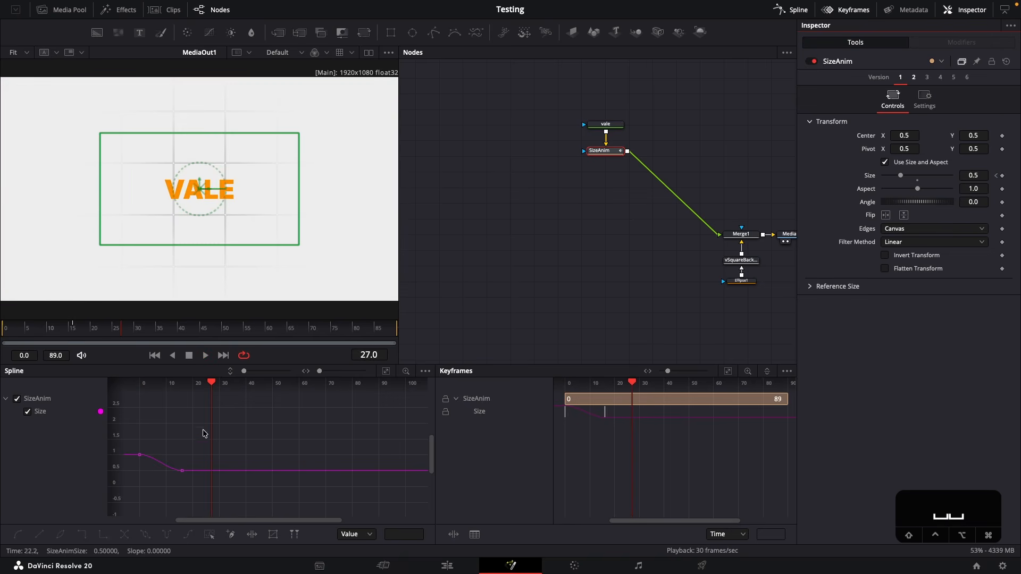
Apply a locked ease in and ease out of 70 to both Size keyframes in the spline editor
key("super+f")
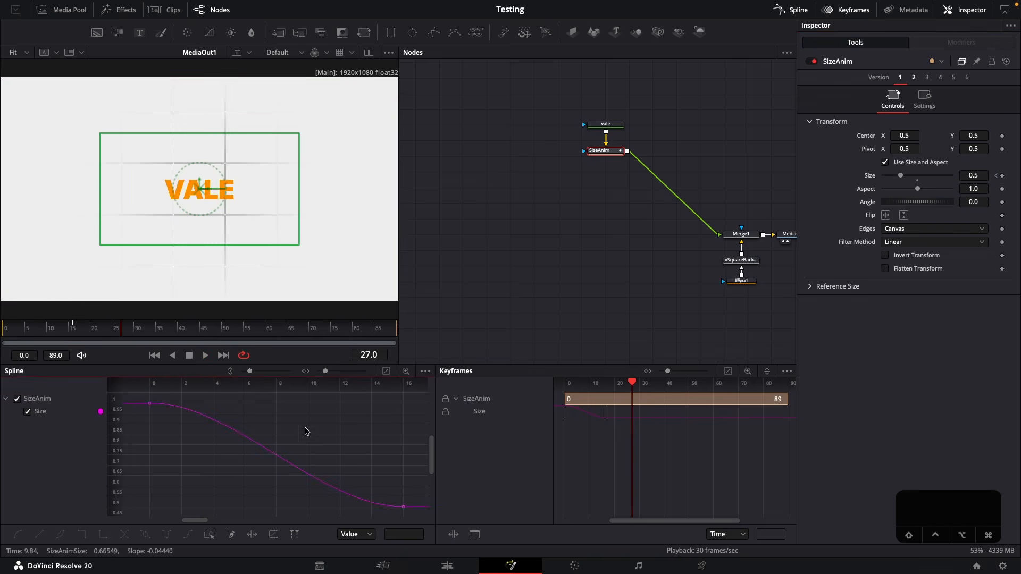
key("super+a")
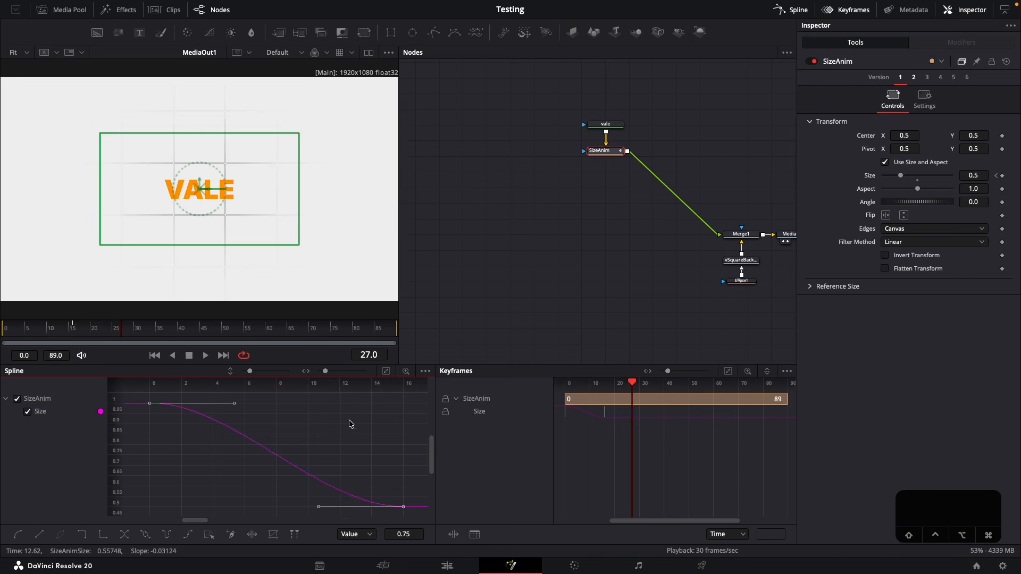
key("t")
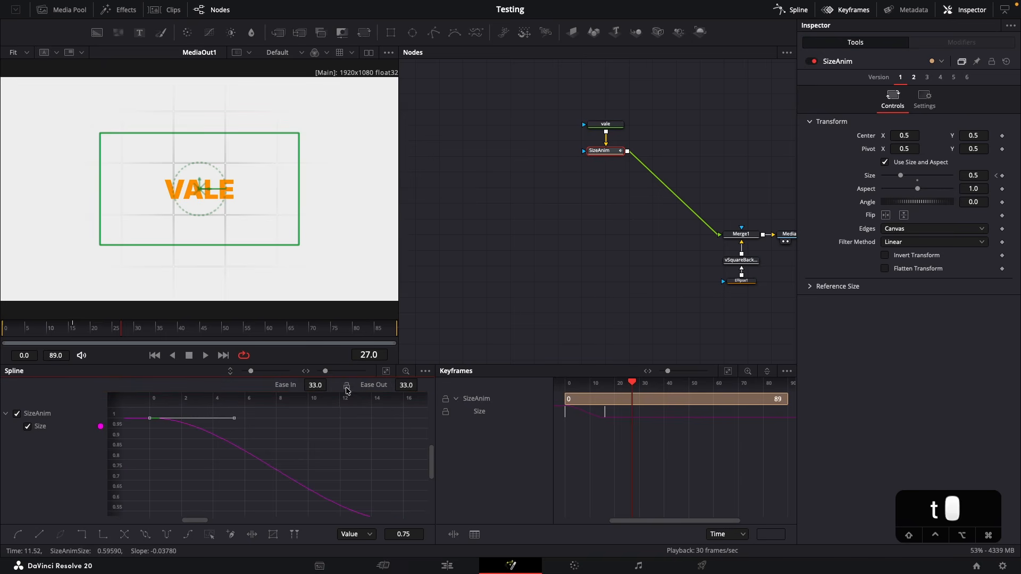
left_click(314, 384)
type("71.0")
key("Return")
left_click(315, 385)
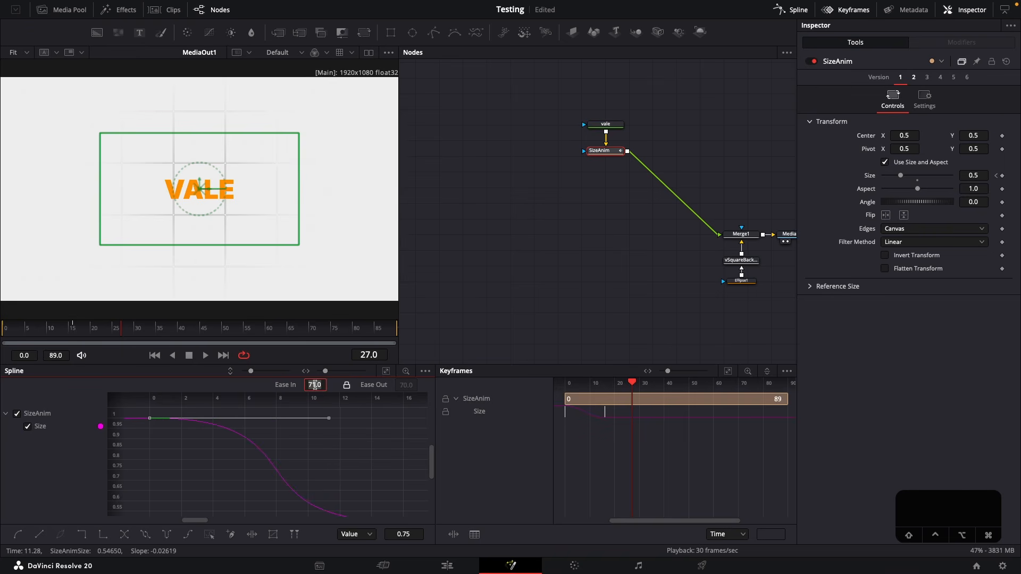
type("70")
key("Return")
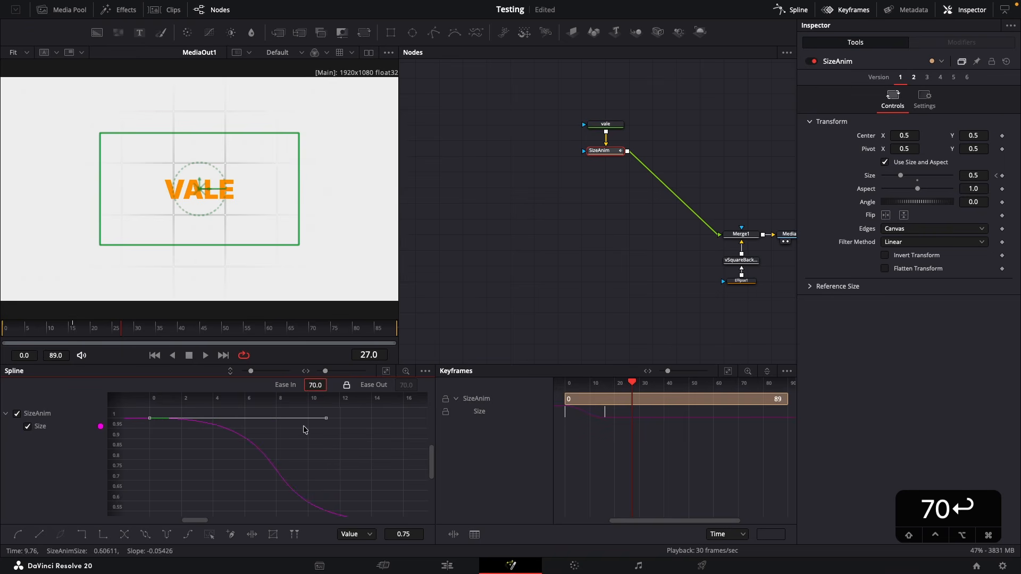
left_click(367, 450)
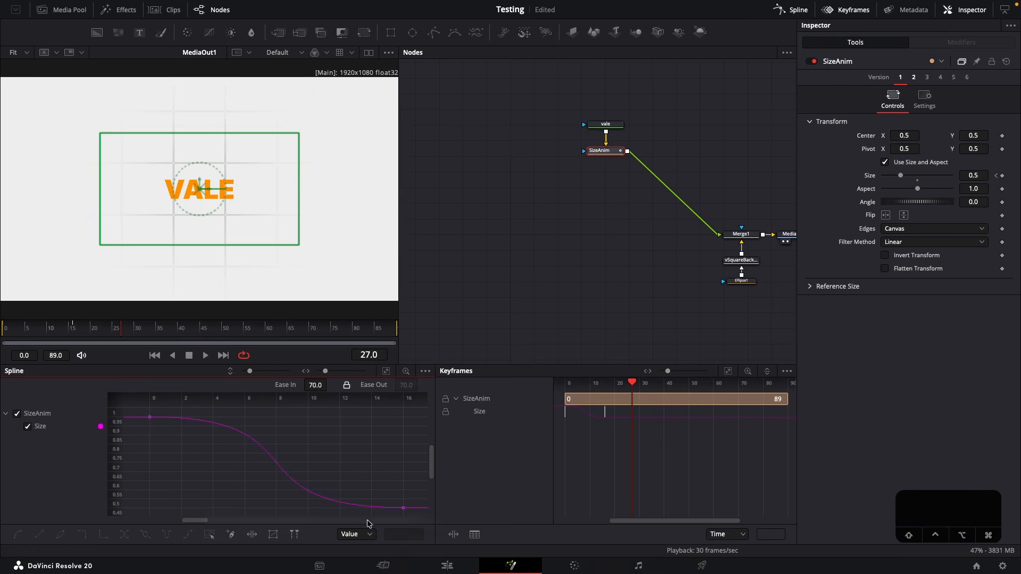
Play the eased size animation from frame 0 and return to the start
left_click(152, 418)
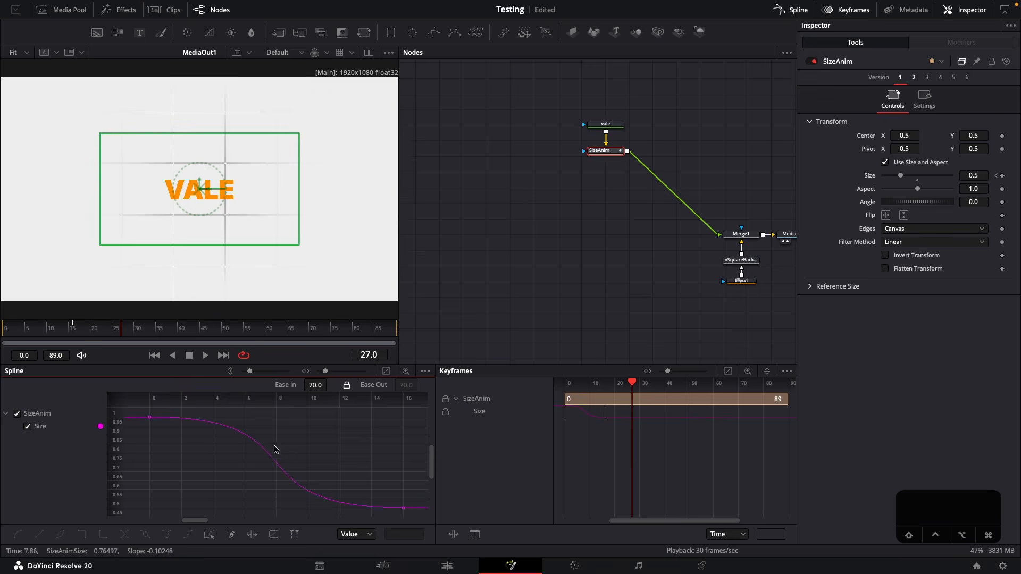
left_click(2, 329)
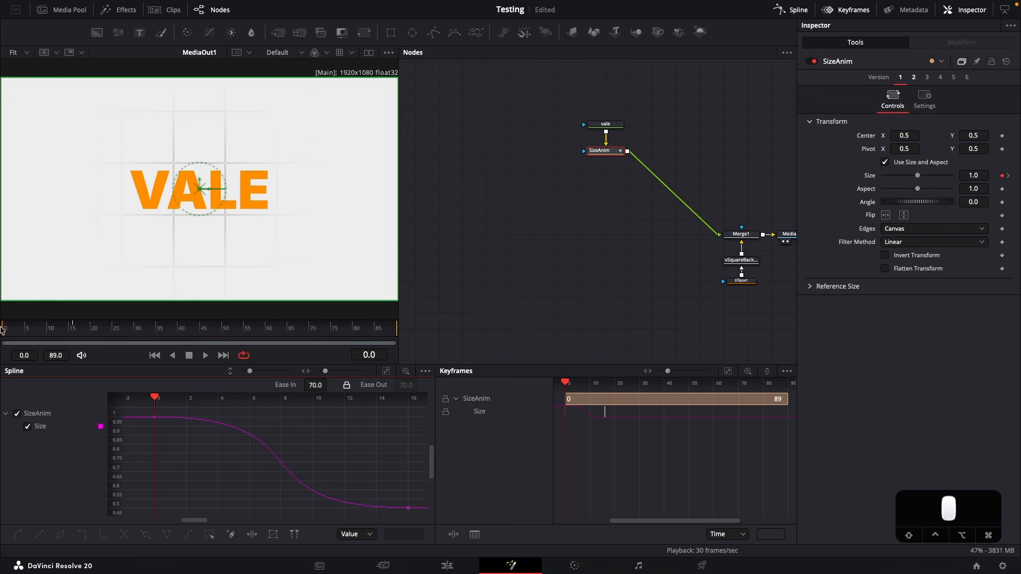
key("space")
key("space")
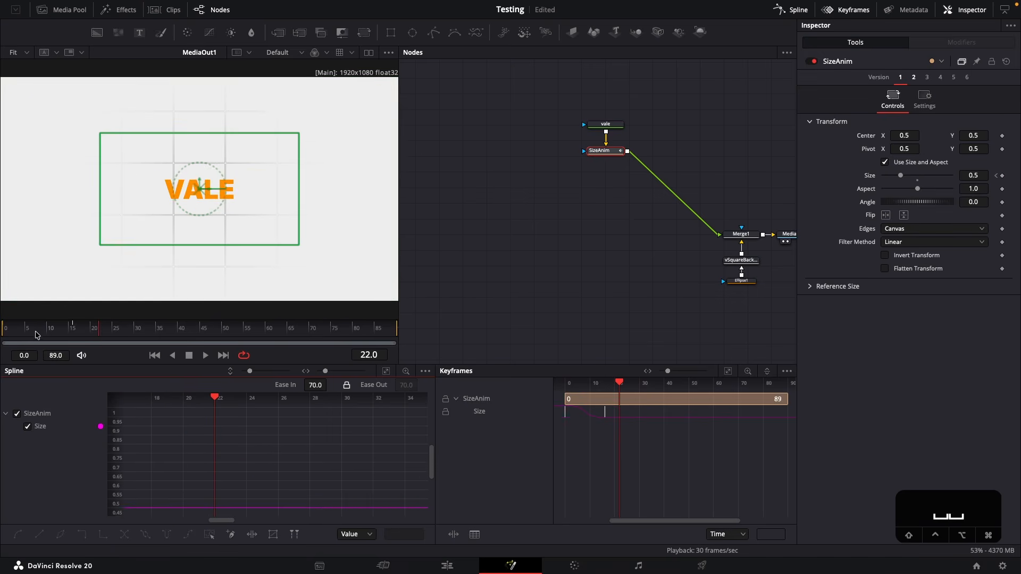
left_click_drag(20, 330, 3, 329)
Duplicate the vale text node, name the copy "video" and change its text to VIDEO
left_click_drag(592, 231, 514, 261)
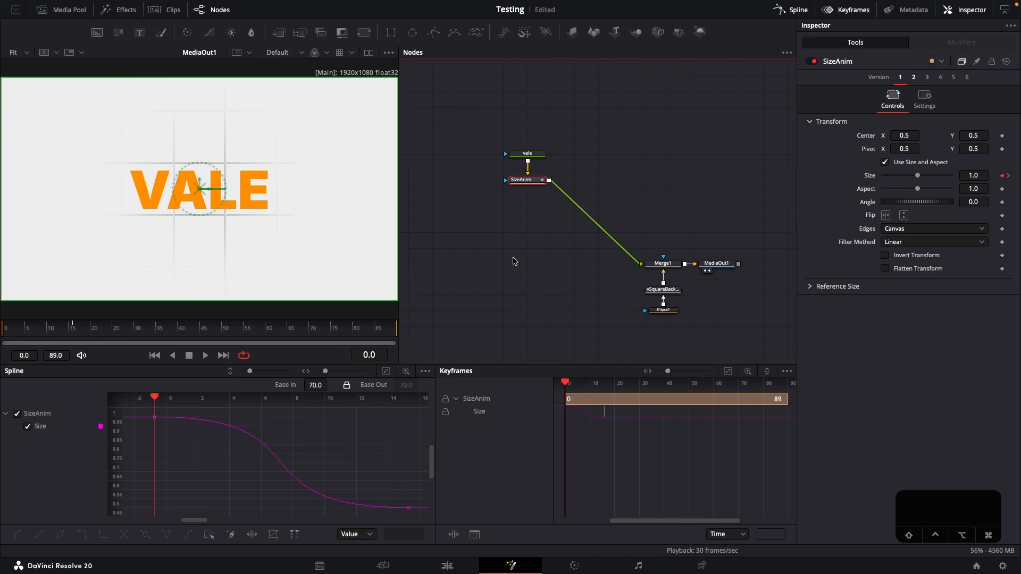
left_click(532, 152)
key("super+c")
key("super+v")
left_click(857, 181)
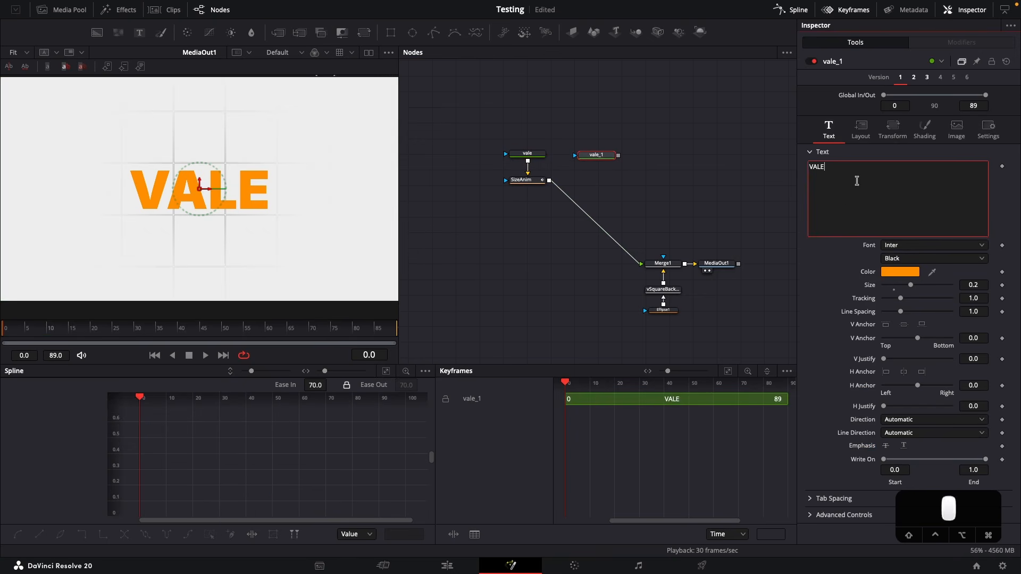
key("super+a")
key("F2")
type("video")
key("Return")
type("VIDEO")
left_click(638, 166)
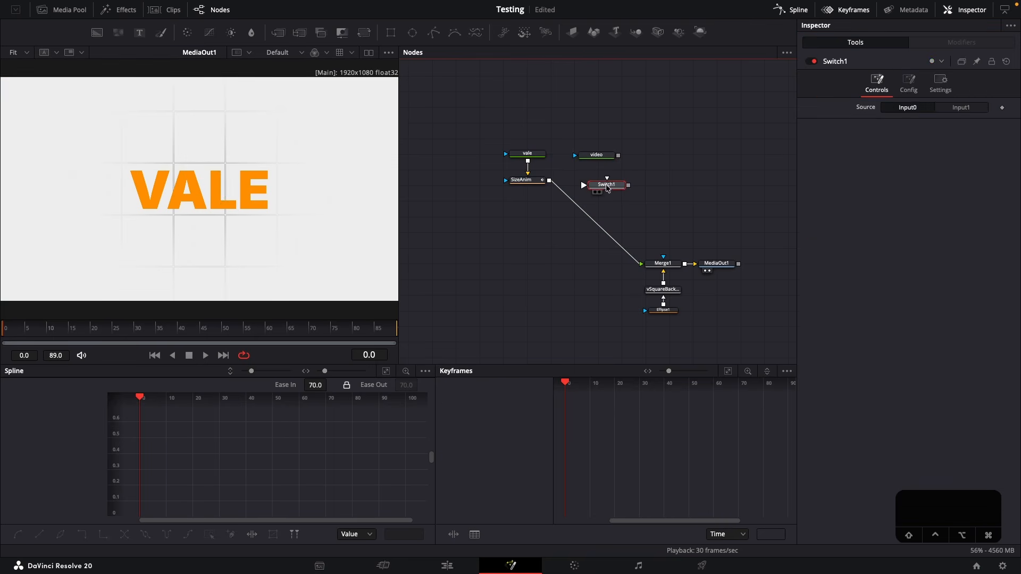
Insert a Switch node between SizeAnim and Merge1 and route SizeAnim's connection to it through a router directly below SizeAnim
left_click_drag(607, 185, 595, 267)
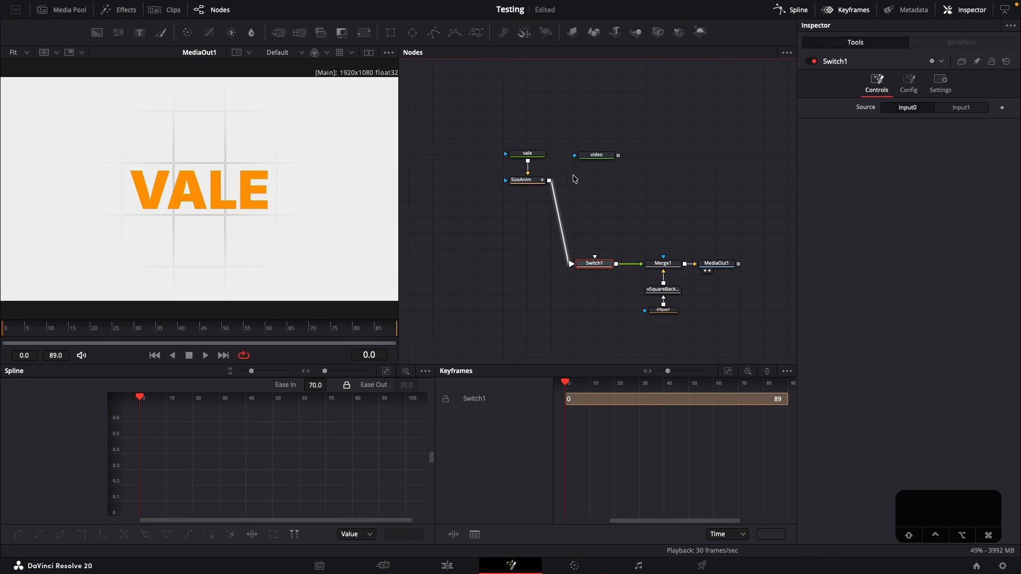
left_click(593, 226)
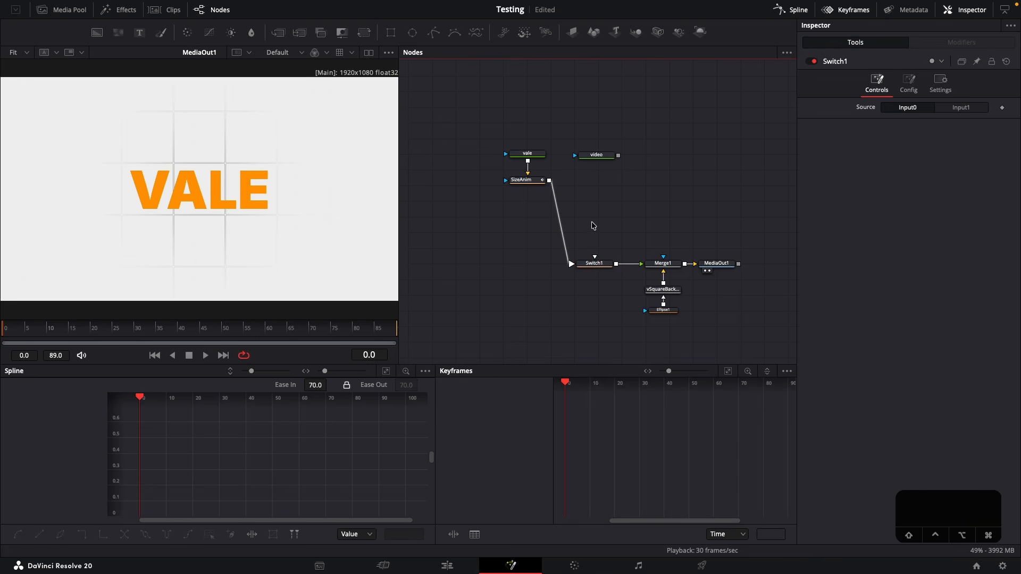
left_click(559, 220, "alt")
left_click_drag(560, 221, 528, 264)
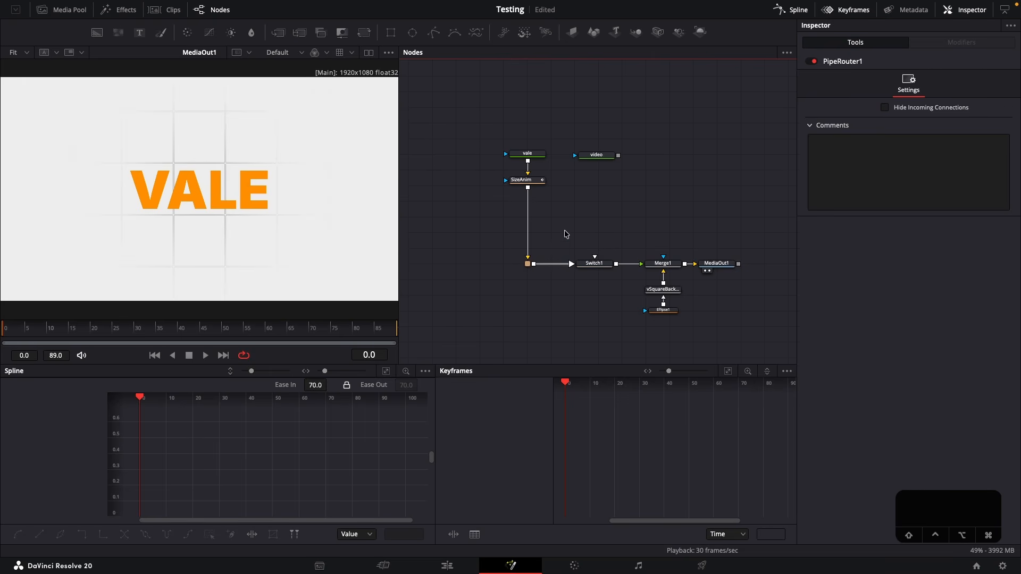
Connect the video text node to the Switch node's second input and play the composition
left_click_drag(618, 156, 594, 258)
key("space")
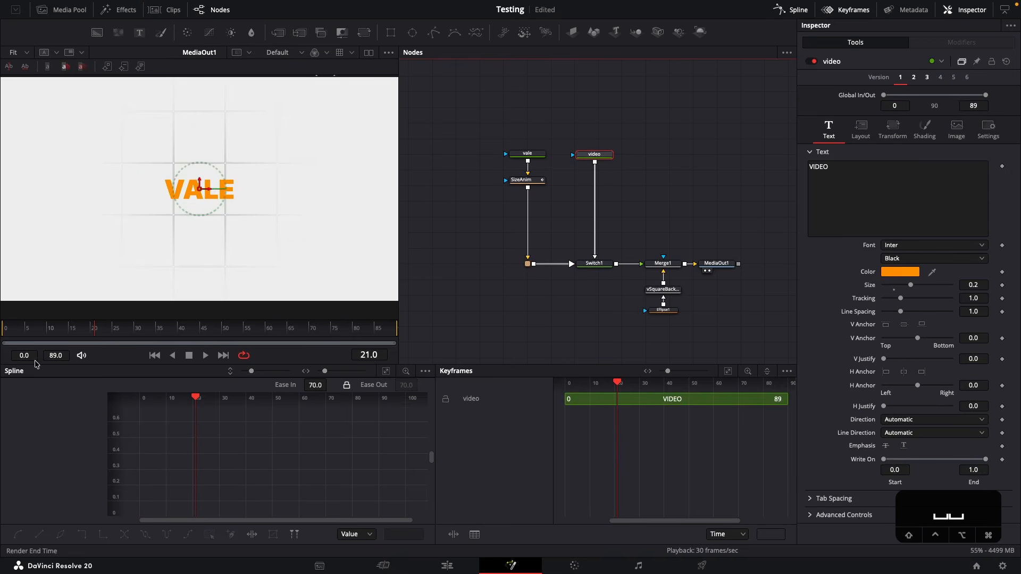
Stop playback, look over the two text branches feeding the Switch node and return to frame 0
key("space")
left_click(594, 263)
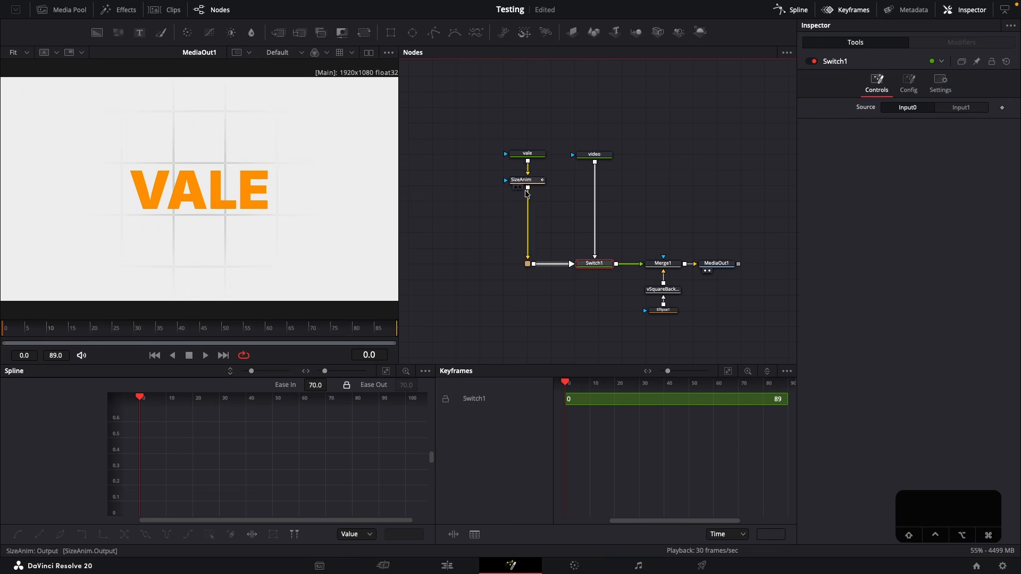
left_click_drag(510, 114, 560, 254)
left_click_drag(569, 125, 645, 212)
left_click(635, 211)
left_click_drag(56, 329, 2, 328)
Fit SizeAnim's size curve in the Spline editor and move the playhead to the curve's midpoint at frame 8
left_click(524, 179)
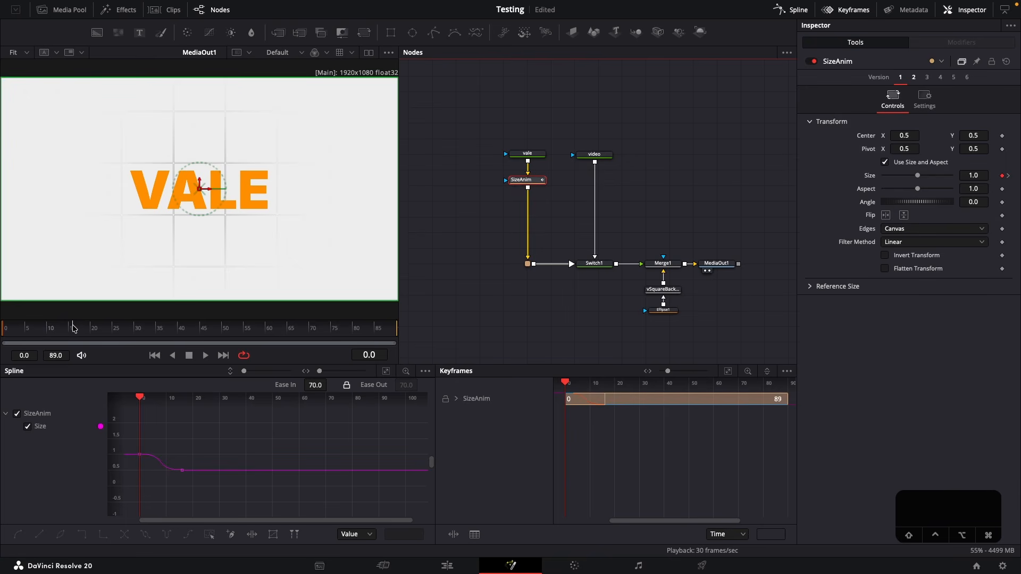
left_click(74, 328)
left_click(283, 449)
key("ctrl+f")
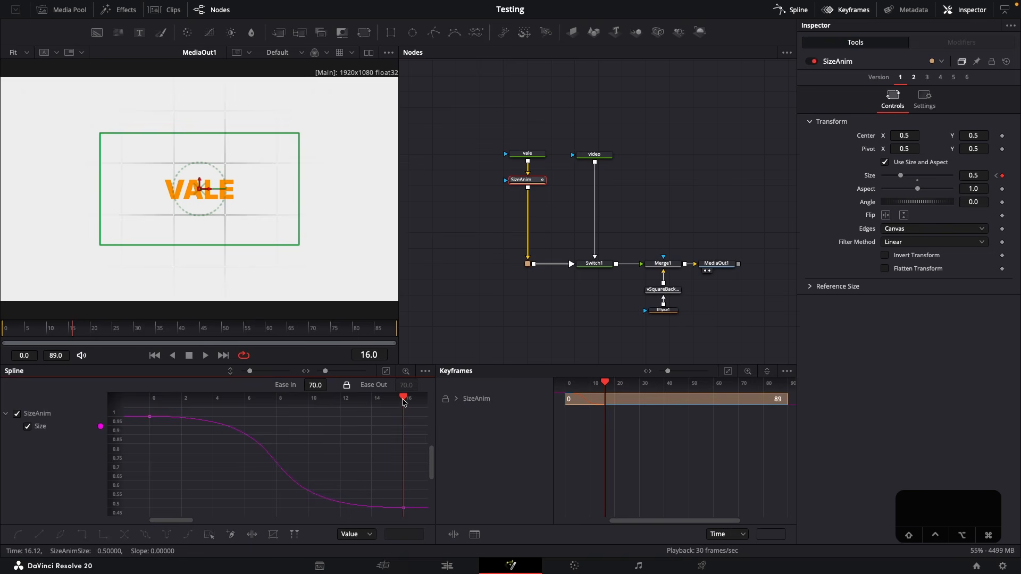
left_click_drag(404, 402, 277, 423)
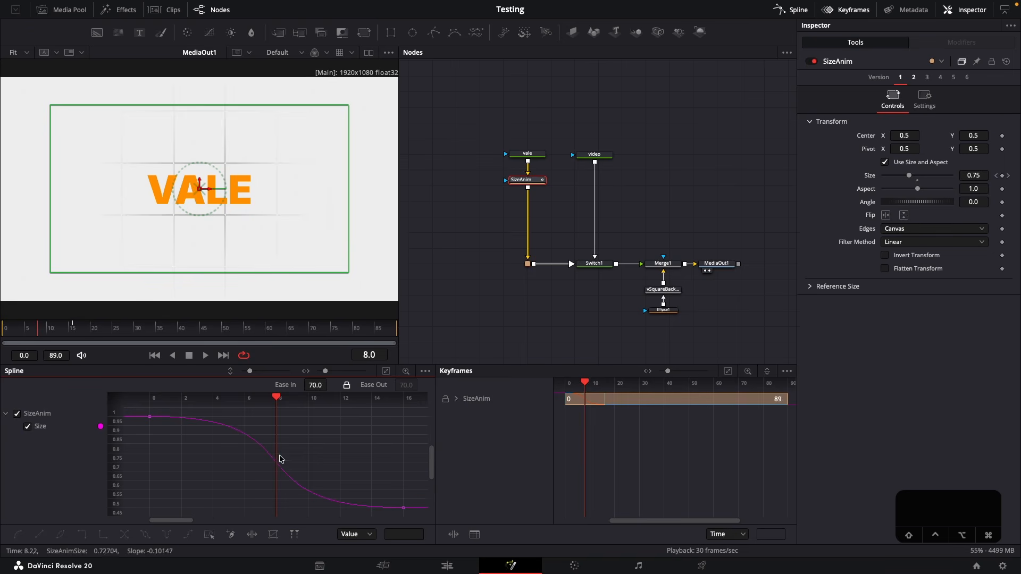
Keyframe the Switch node's Source as Input0 at frame 7 and Input1 at frame 8
left_click(594, 264)
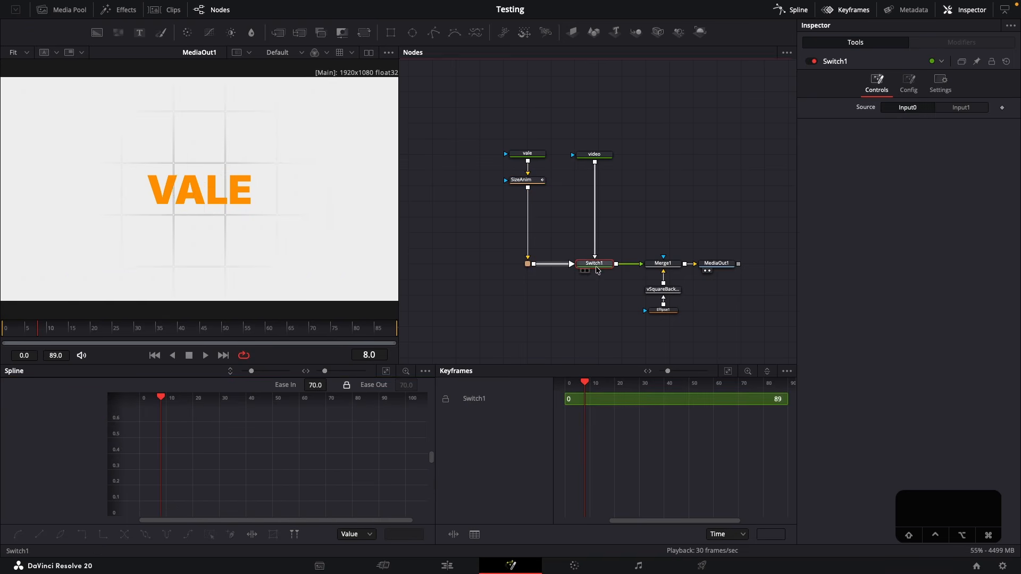
key("Left")
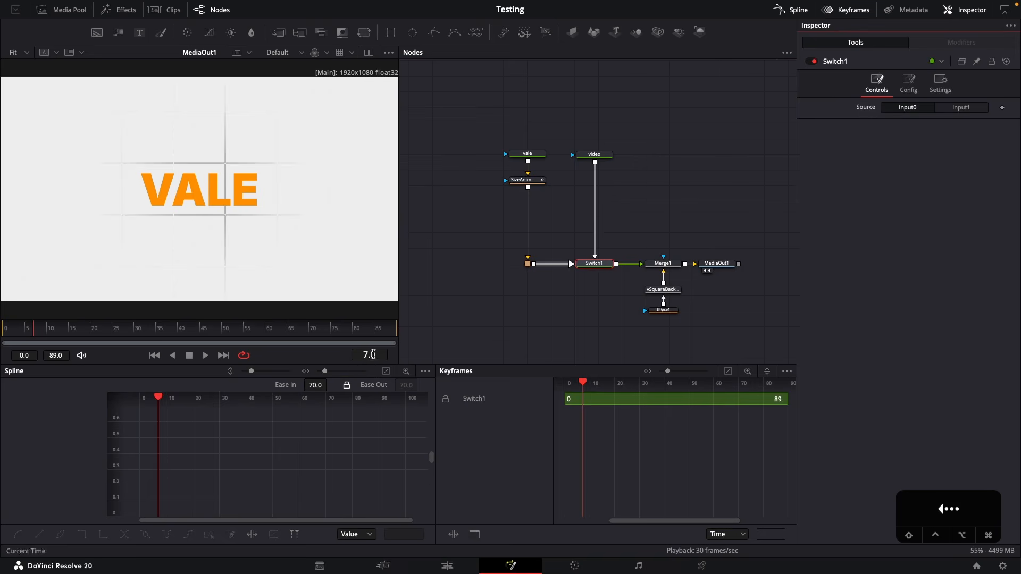
left_click(1001, 108)
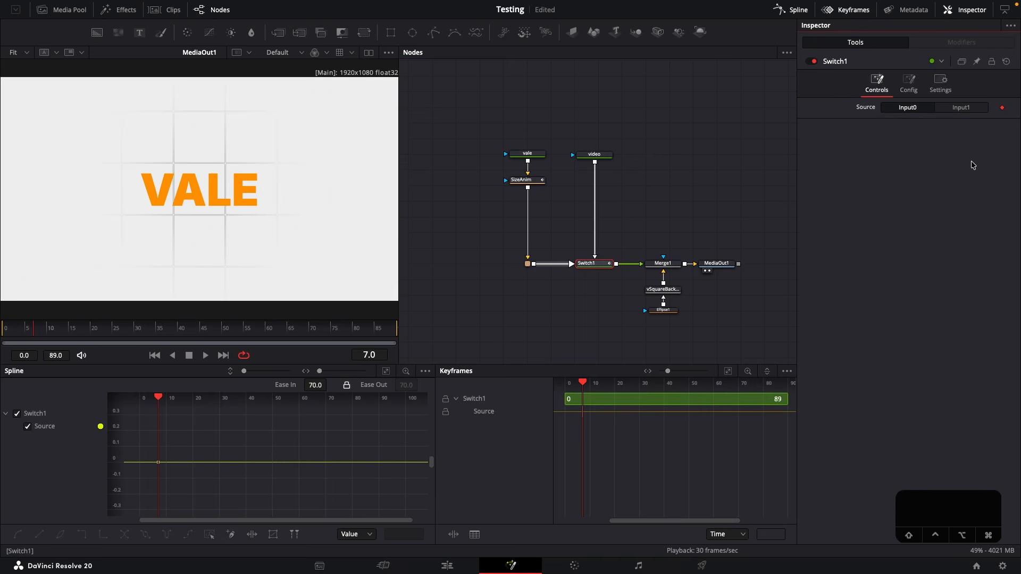
key("Right")
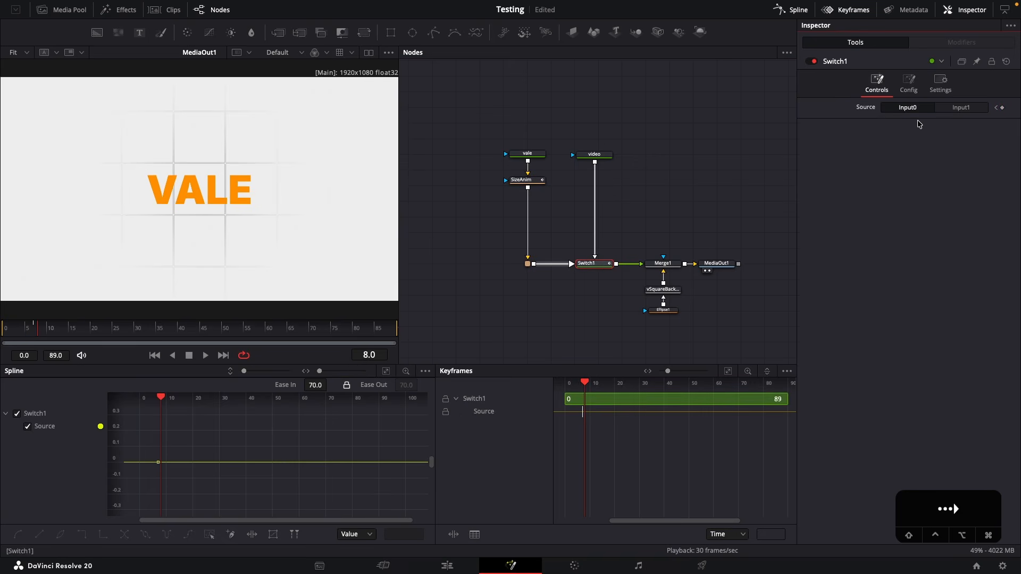
left_click(962, 108)
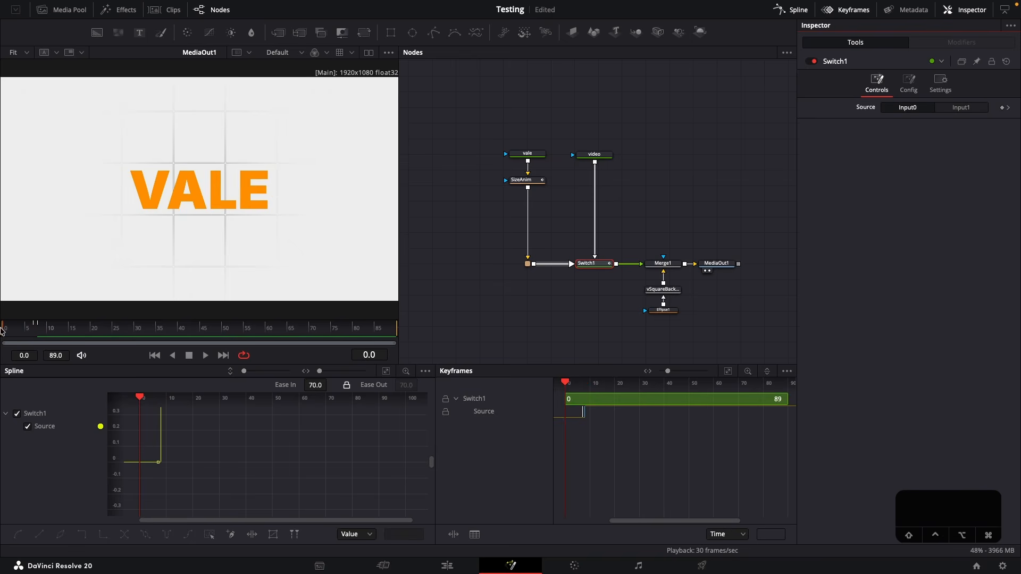
Play the composition from frame 0 to check the change of word, and deselect the Switch node
key("space")
key("space")
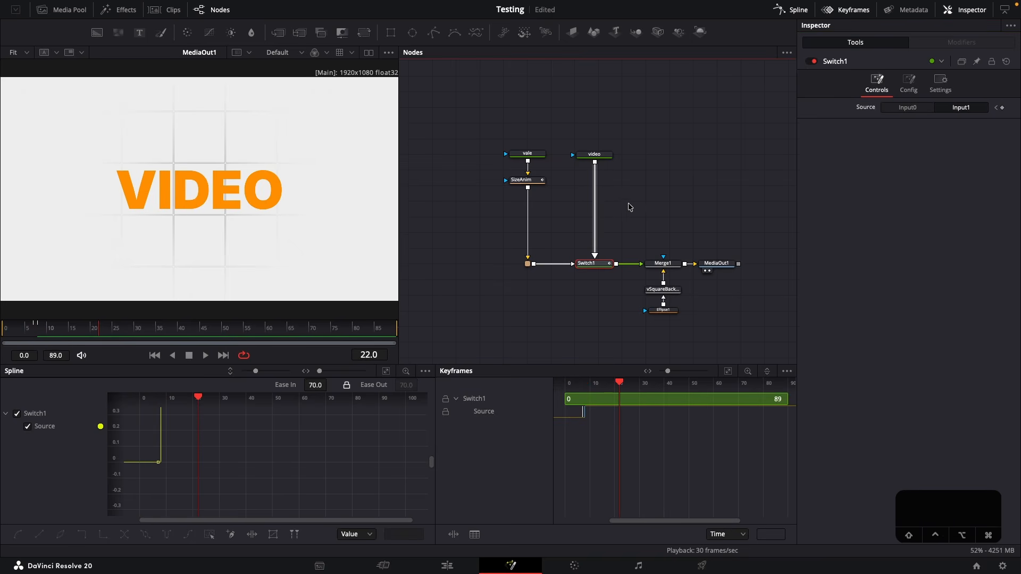
left_click(659, 205)
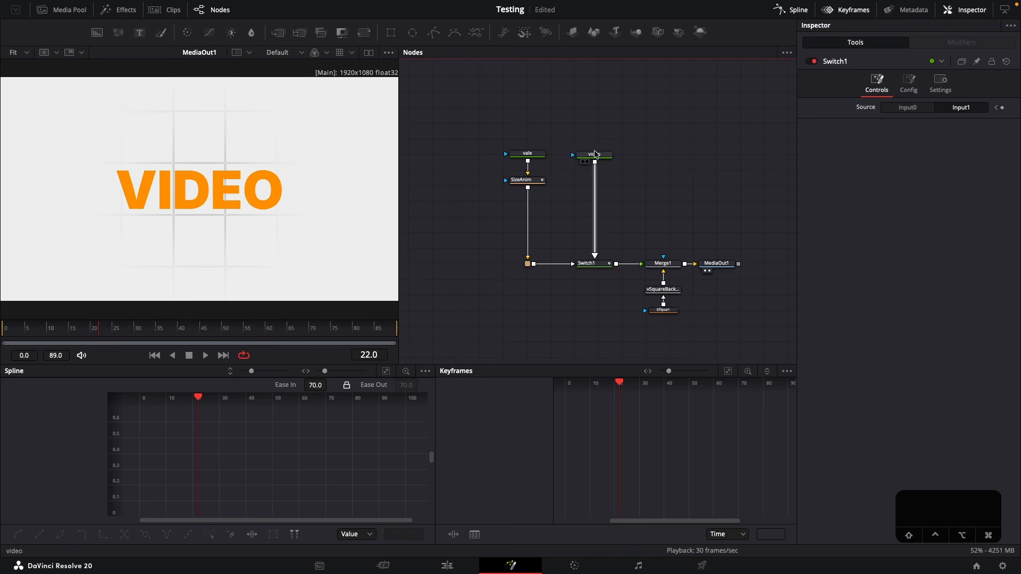
left_click(528, 181)
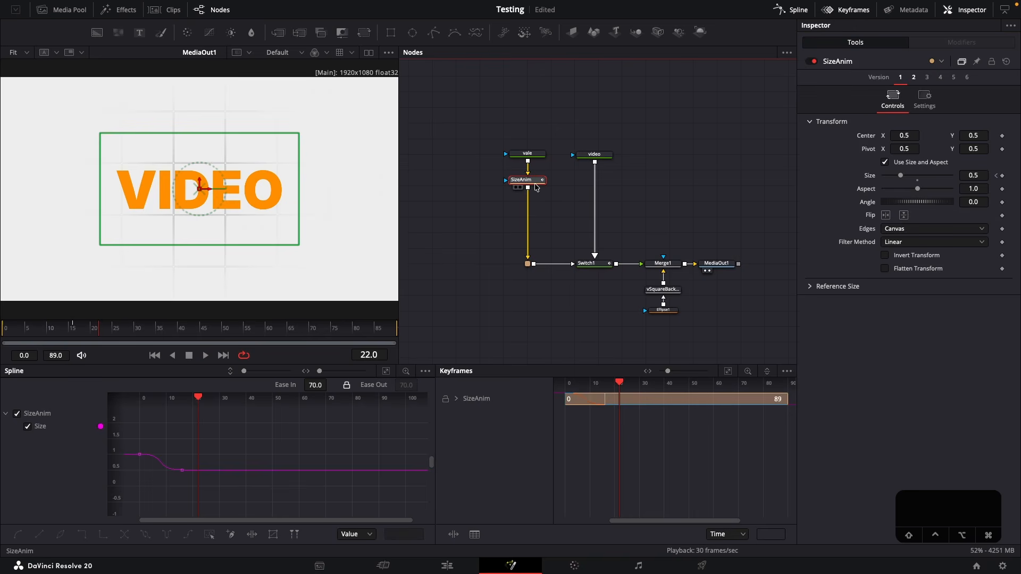
left_click(625, 192)
key("super+shift+v")
left_click_drag(624, 191, 597, 186)
key("super+z")
key("super+z")
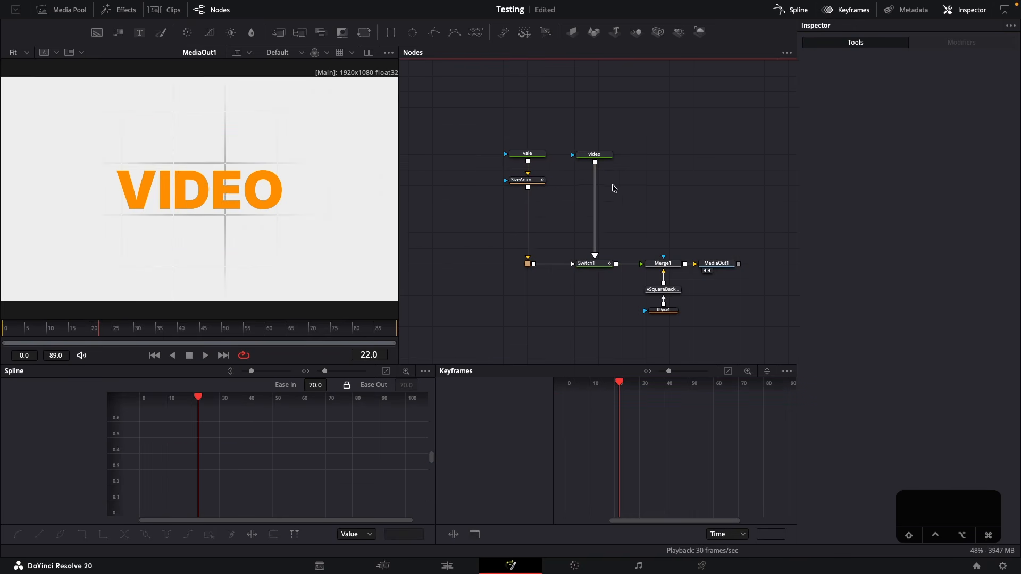
Paste the copied SizeAnim as an instance into the connection between the video text node and the Switch node
right_click(618, 186)
left_click(653, 363)
left_click_drag(617, 186, 595, 185)
Play the composition repeatedly from the start to check the instanced size animation on VIDEO
left_click(74, 330)
key("space")
key("space")
left_click(7, 330)
key("space")
key("space")
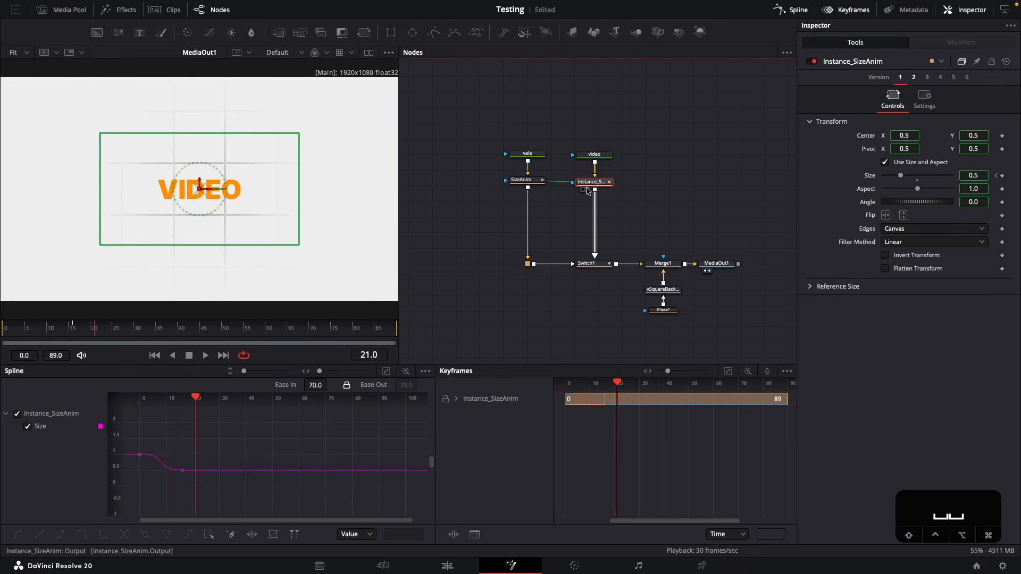
Move the video node higher, insert a Transform node between it and the SizeAnim instance, and rename the Transform OffsetSize
left_click_drag(590, 183, 594, 137)
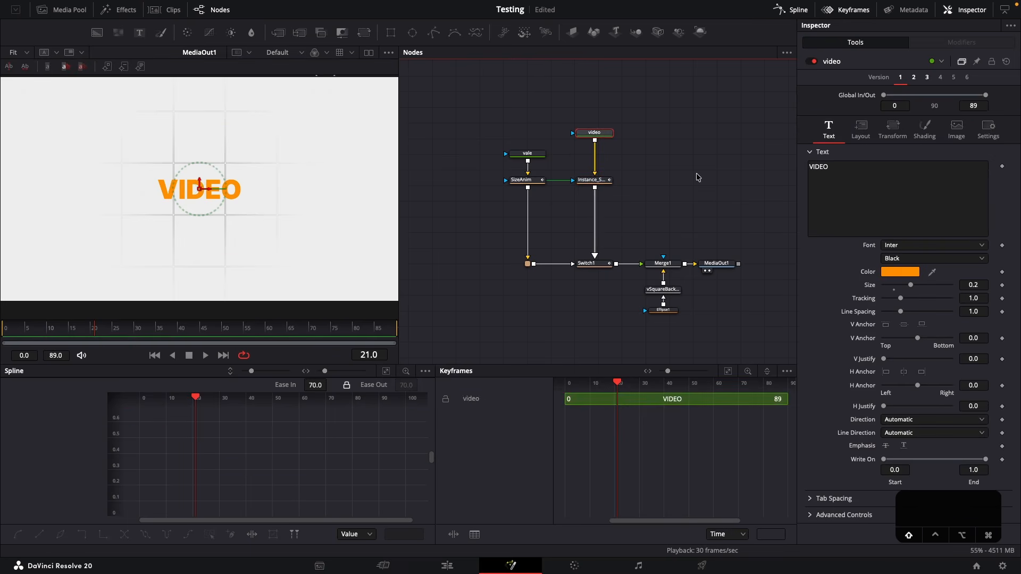
key("shift+space")
type("tran")
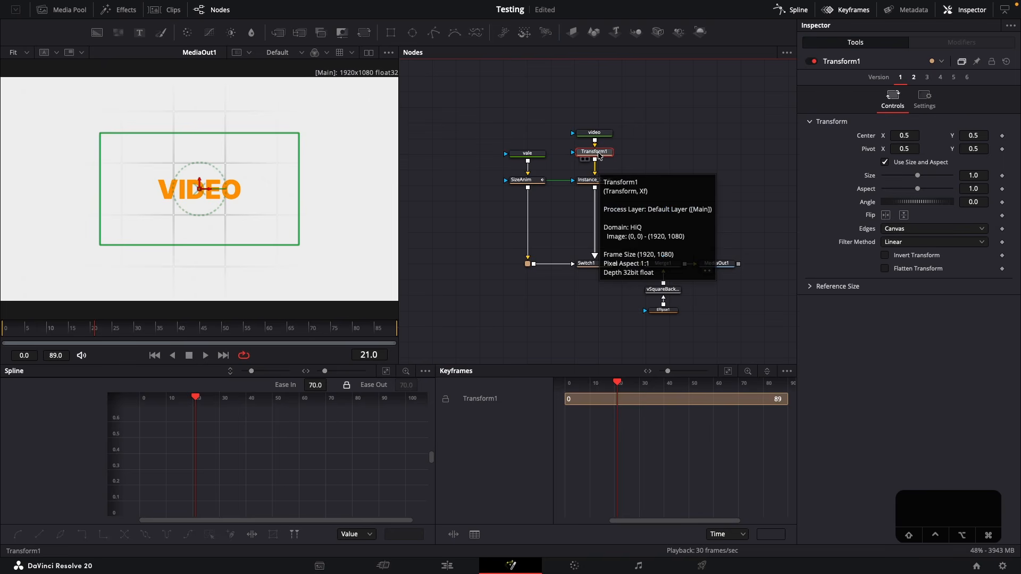
key("F2")
type("OffsetSize")
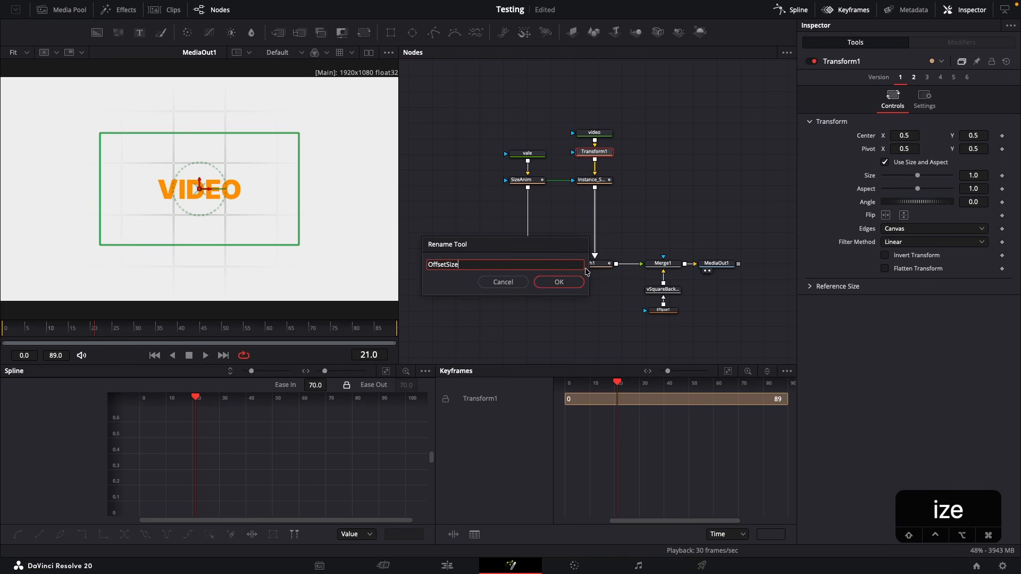
left_click(565, 283)
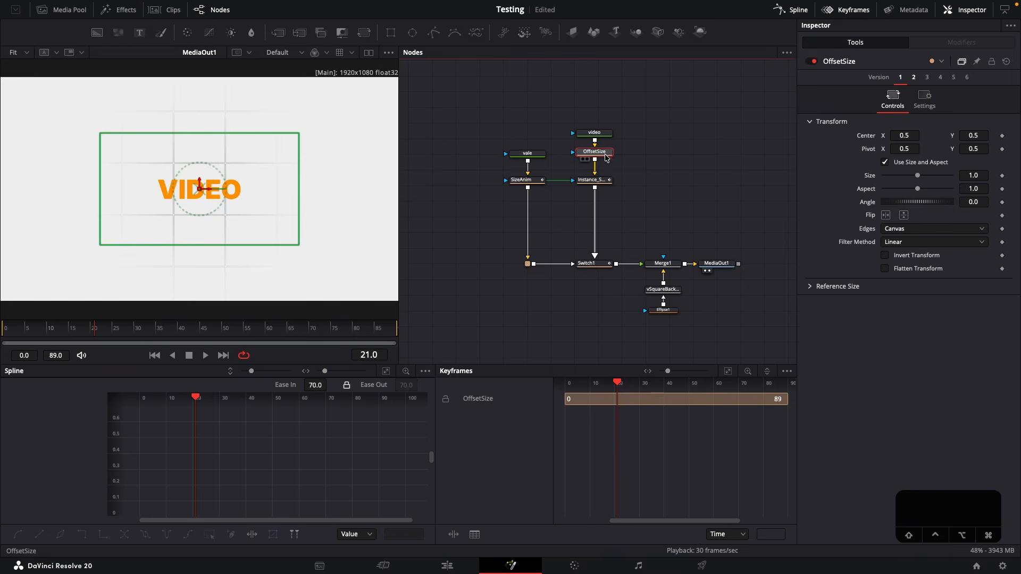
Set the OffsetSize node's Size to 2
mouse_move(95, 331)
left_mouse_down()
mouse_move(75, 332)
mouse_move(111, 332)
left_mouse_up()
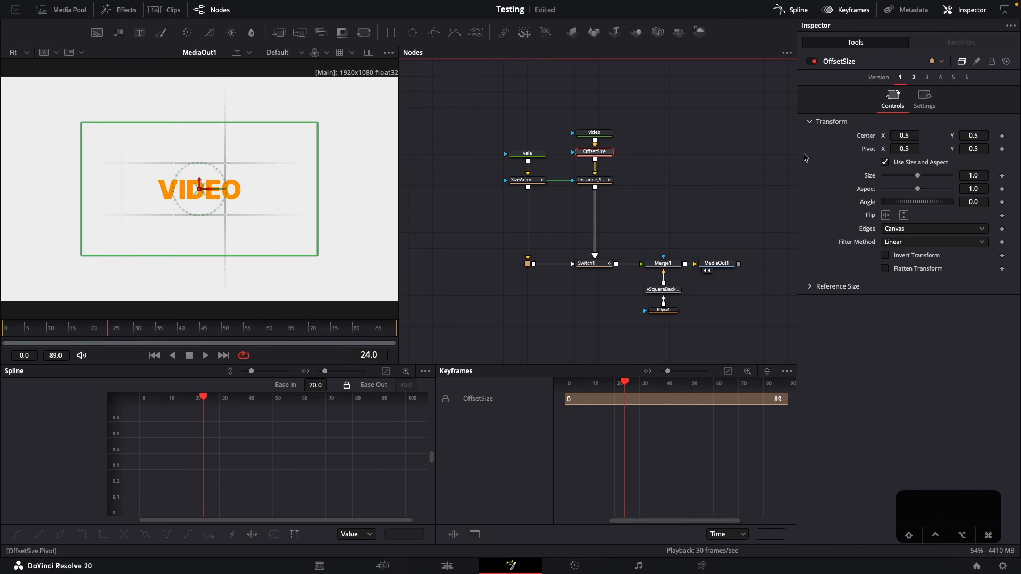
left_click(980, 177)
type("2")
key("Return")
Step through SizeAnim's first and last size keyframes to examine their values
left_click(521, 179)
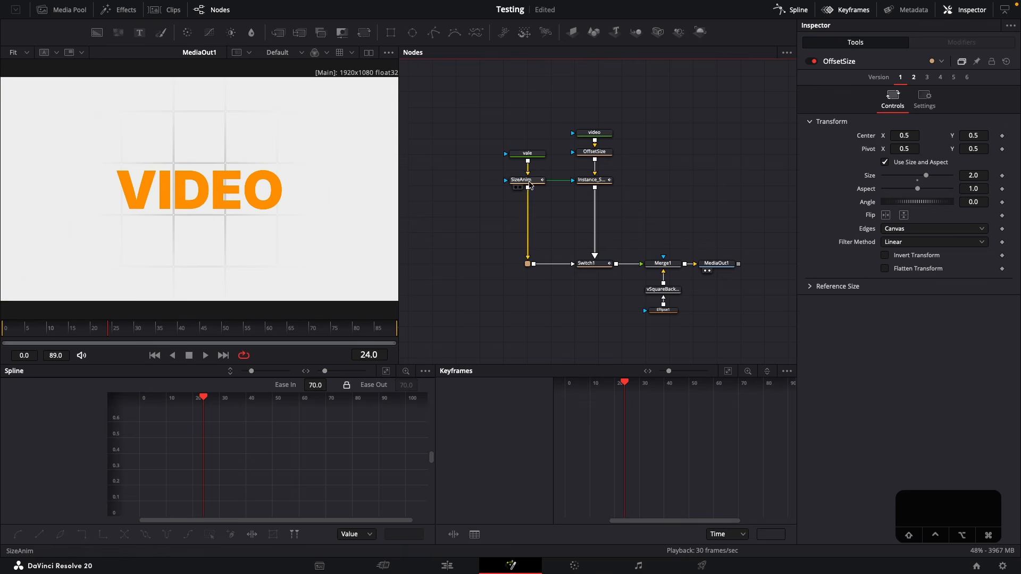
left_click(996, 178)
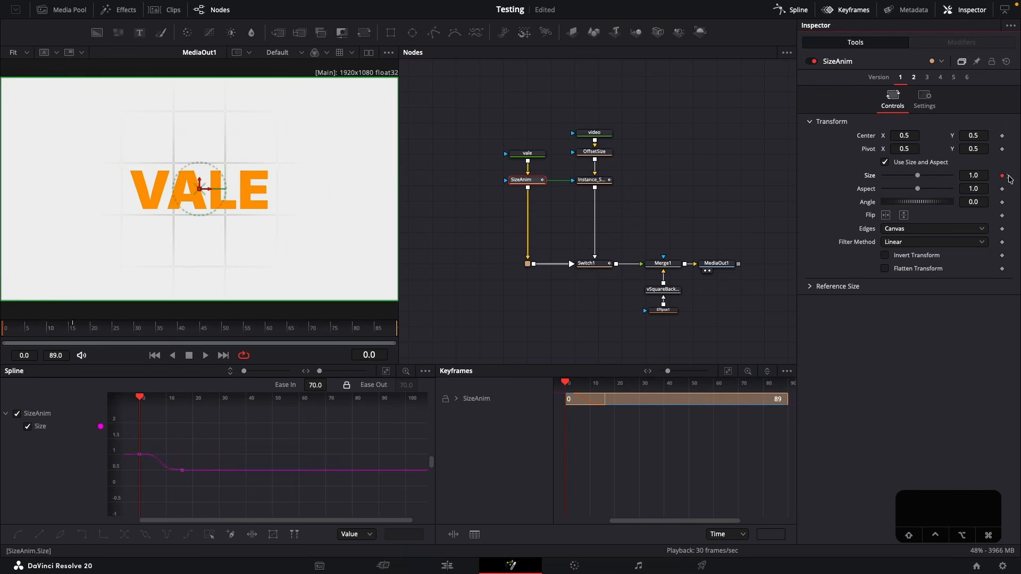
left_click(1009, 177)
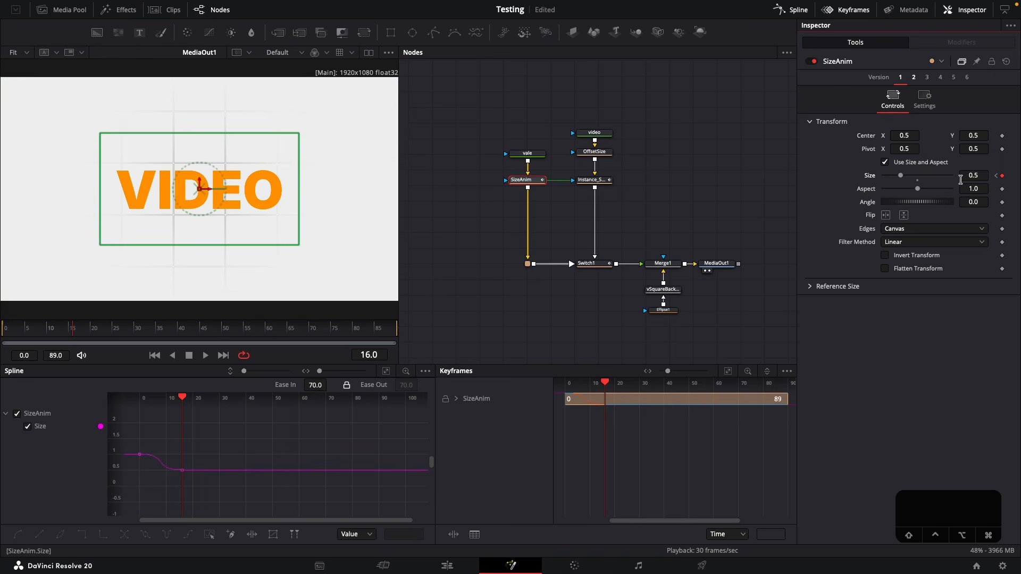
Nudge the OffsetSize node slightly down so it is spaced evenly between video and the SizeAnim instance
left_click(595, 151)
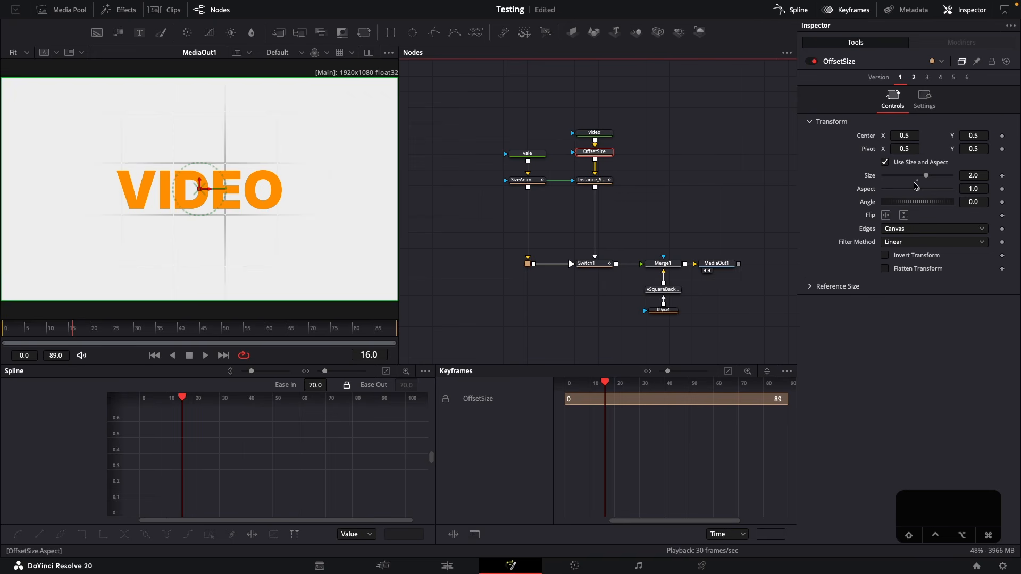
left_click_drag(604, 152, 604, 154)
left_click(640, 159)
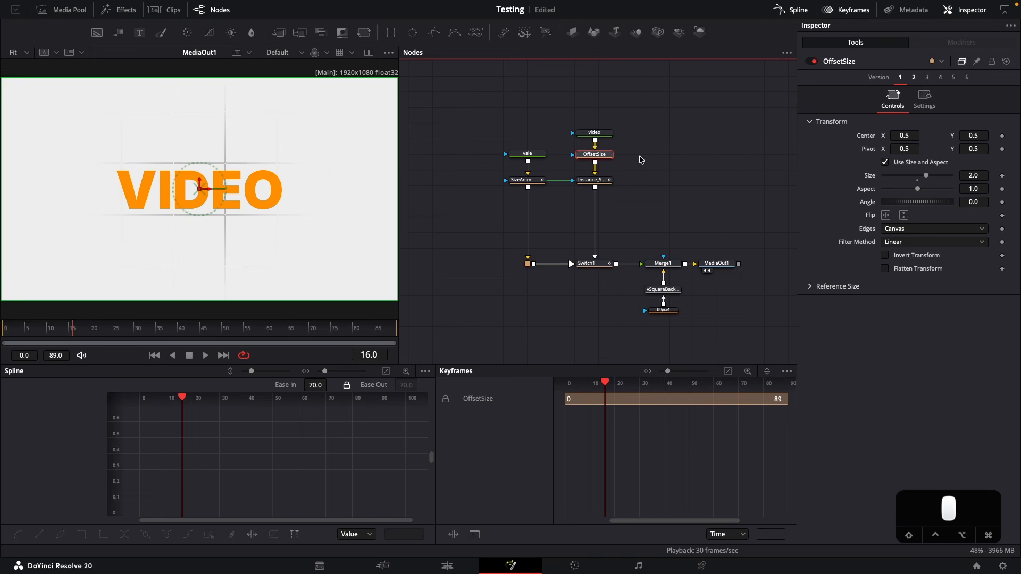
Play the composition twice from frame 0 to check the matched scaling of both words
left_click(2, 328)
key("space")
key("space")
left_click(2, 328)
key("space")
key("space")
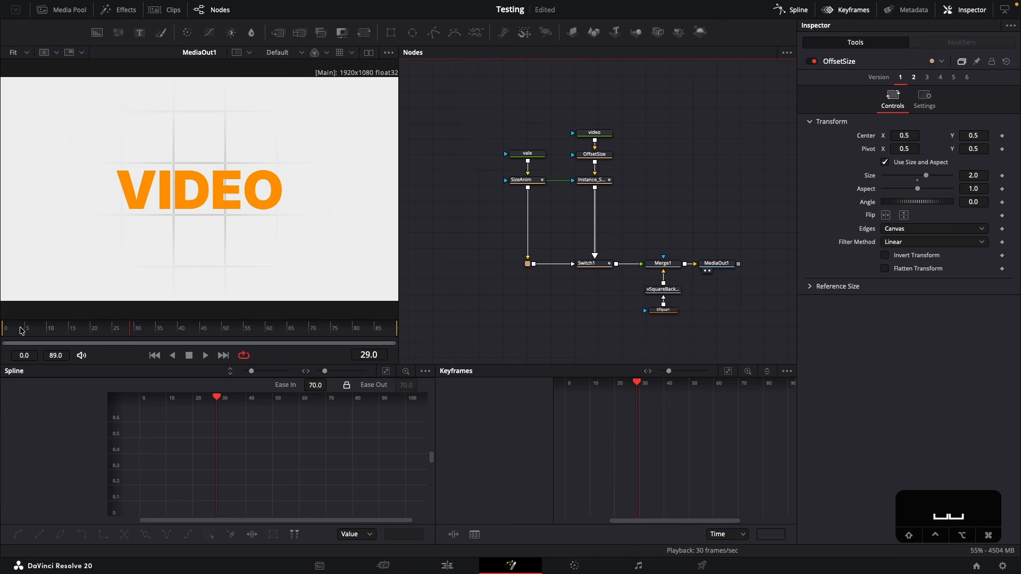
Enable motion blur on the SizeAnim node and set its Quality to 4
left_click(541, 184)
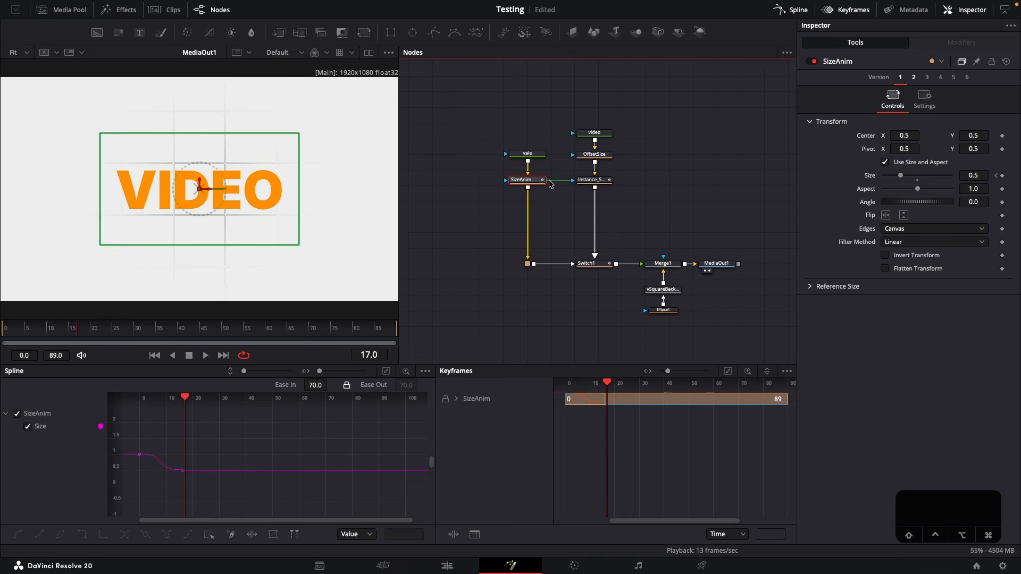
left_click(924, 99)
left_click(884, 234)
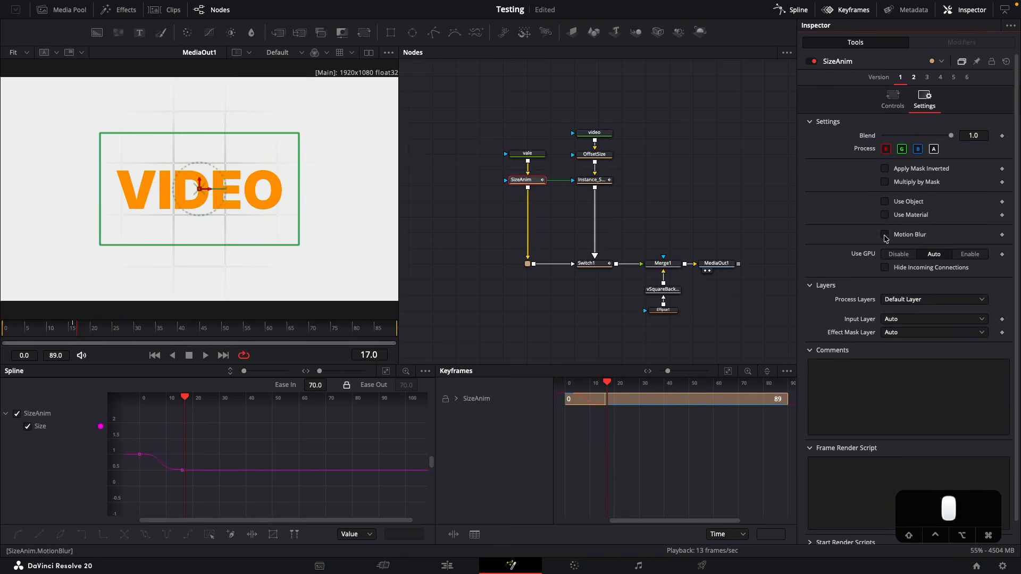
left_click(974, 247)
type("4")
key("Return")
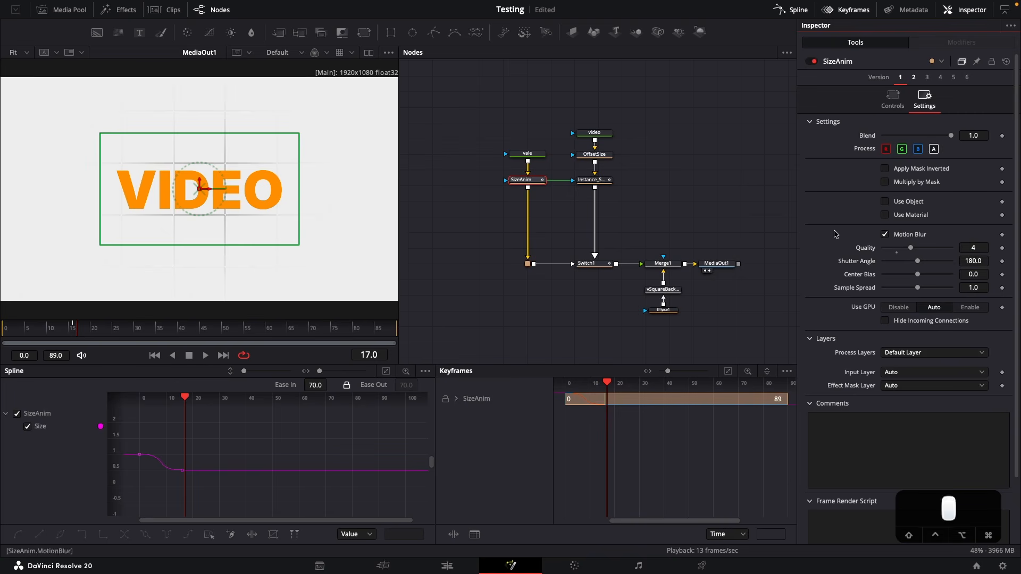
Examine the SizeAnim instance's motion blur settings against the original node and play the composition
left_click(602, 183)
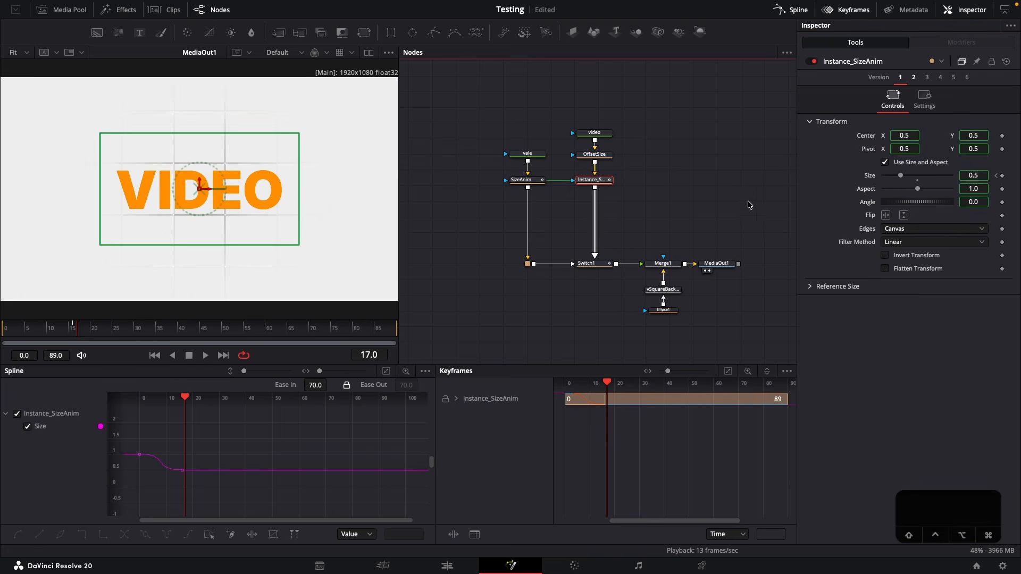
left_click(924, 101)
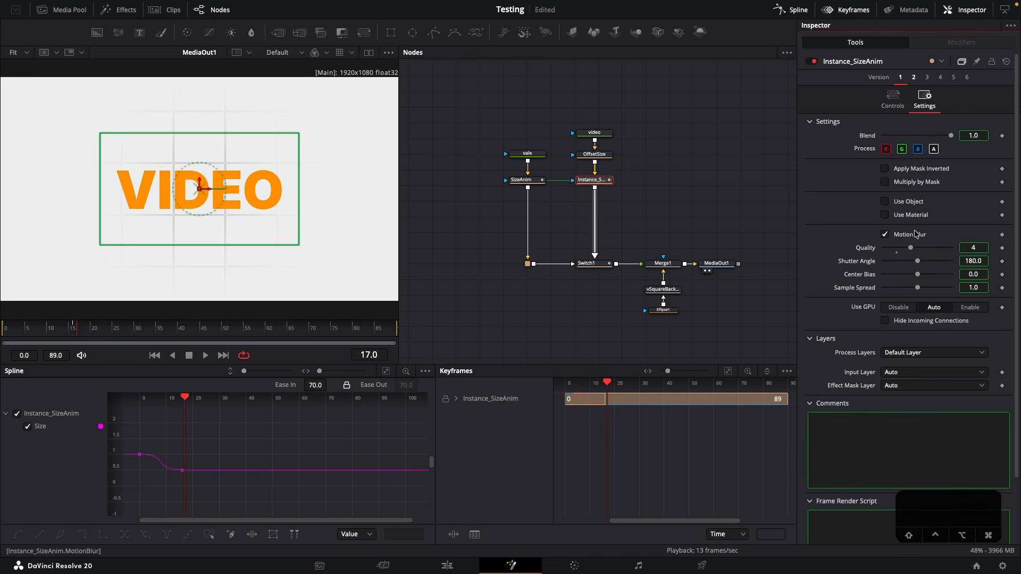
left_click(554, 205)
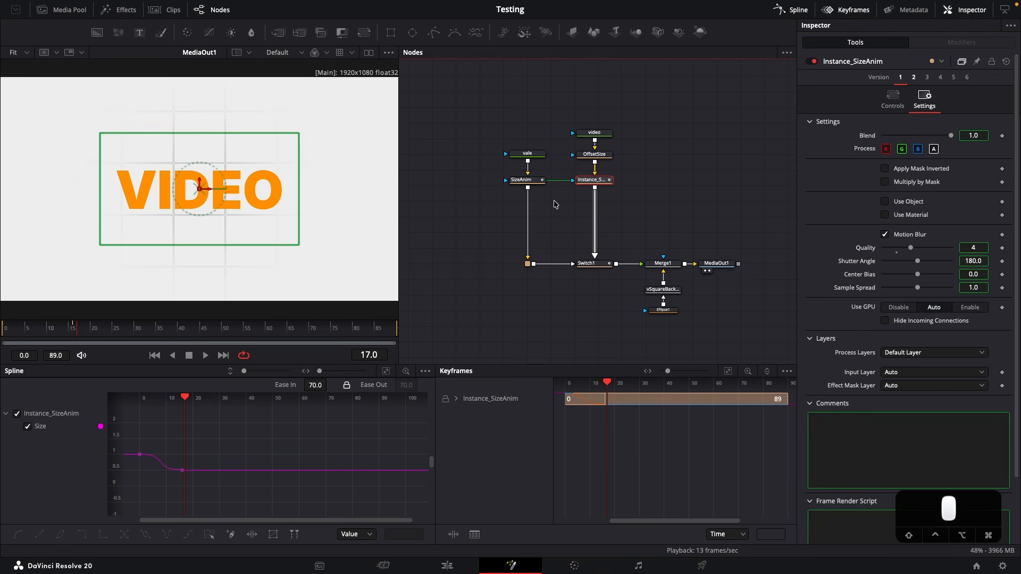
left_click(532, 180)
left_click(633, 204)
left_click(602, 181)
key("space")
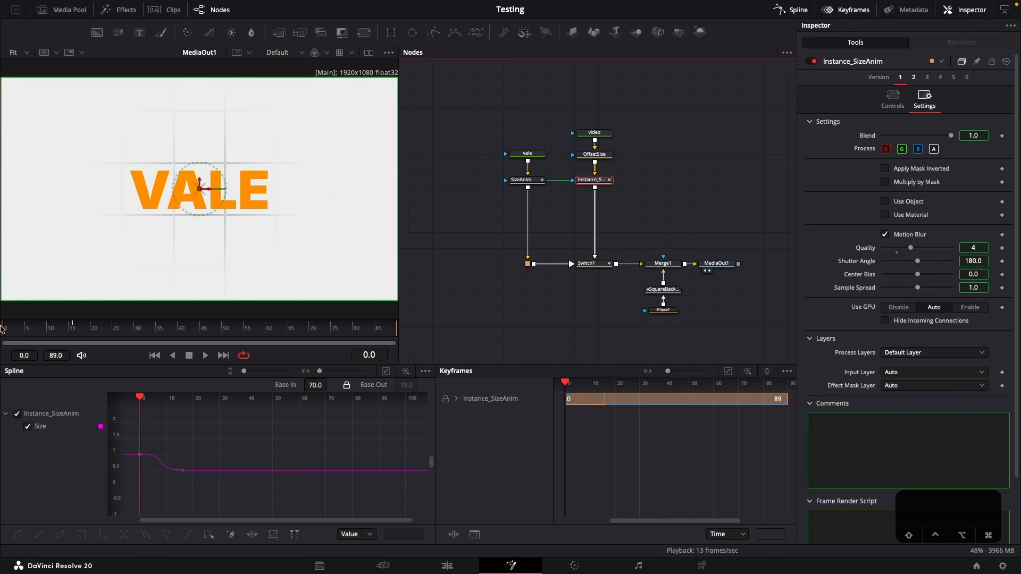
Turn off High Quality and Motion Blur in the viewer playback options and deselect all nodes
right_click(283, 353)
left_click(297, 361)
right_click(286, 357)
left_click(320, 376)
left_click(463, 321)
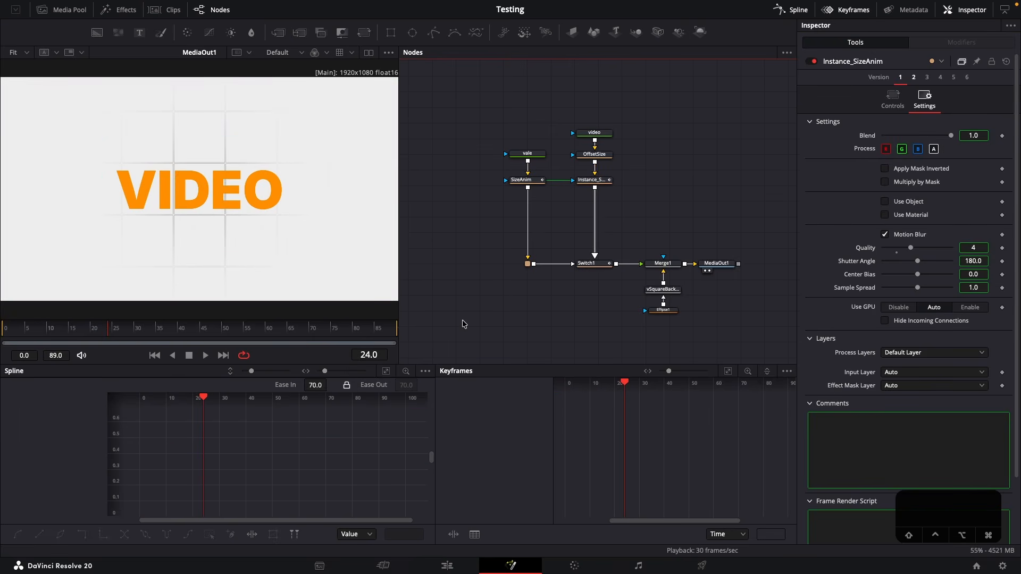
Move the two text branches and the Switch node as a group well to the left of Merge1
left_click_drag(490, 109, 575, 280)
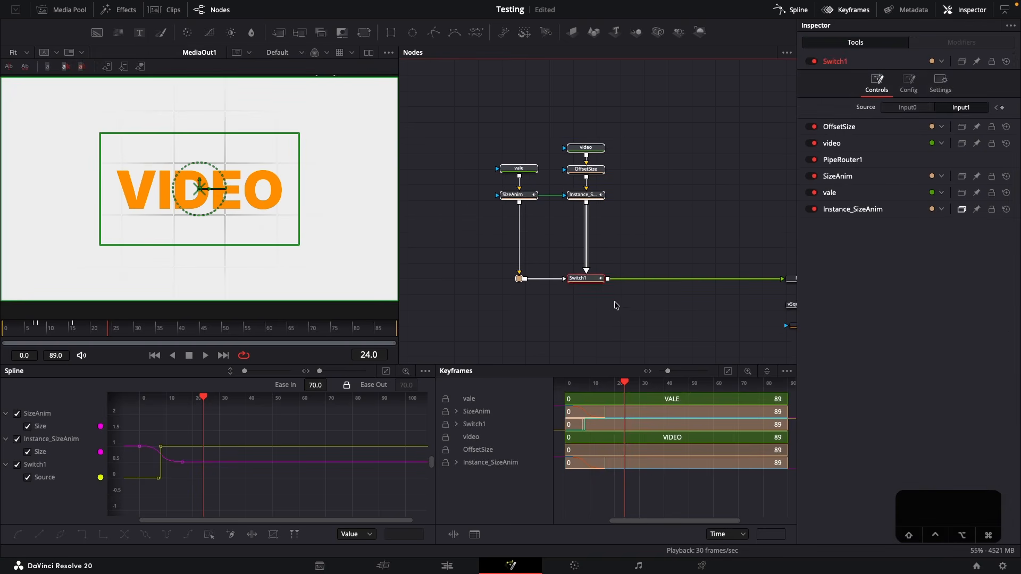
left_click(471, 312)
right_click(292, 357)
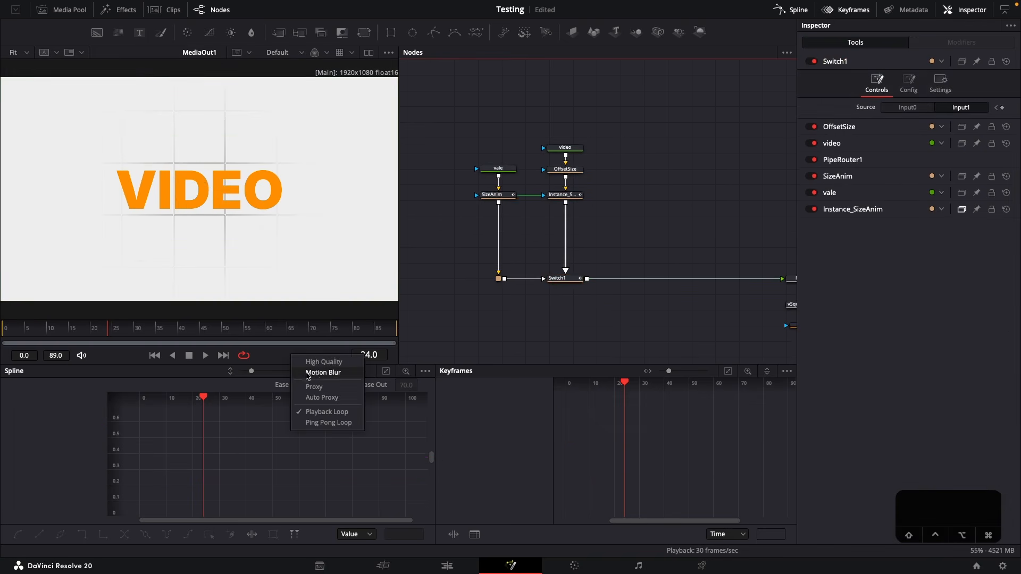
left_click(277, 357)
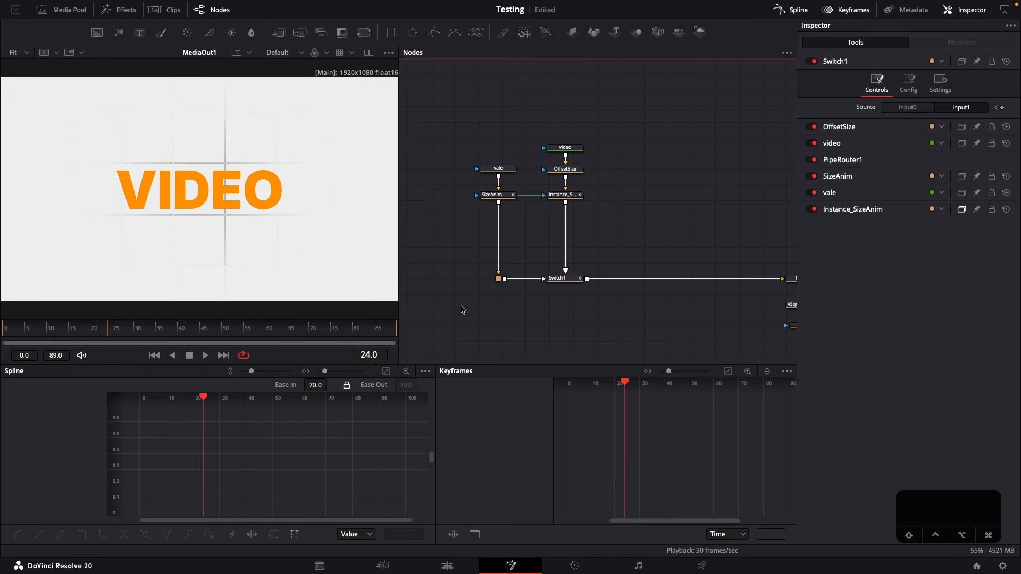
Duplicate the video text node, rename the copy editor, and set its text to EDITOR
left_click_drag(610, 211, 579, 219)
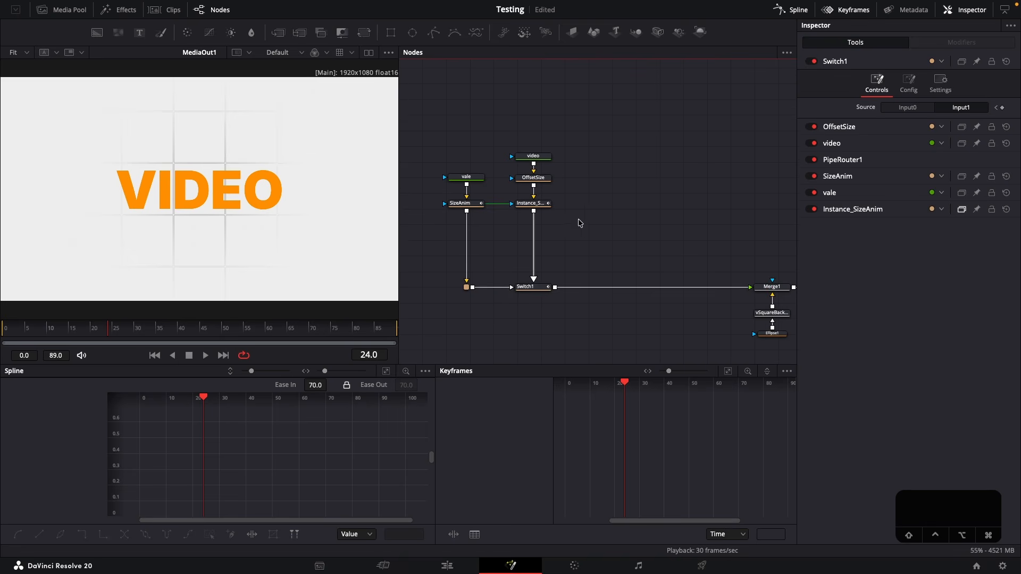
left_click(548, 163)
key("ctrl+c")
key("ctrl+v")
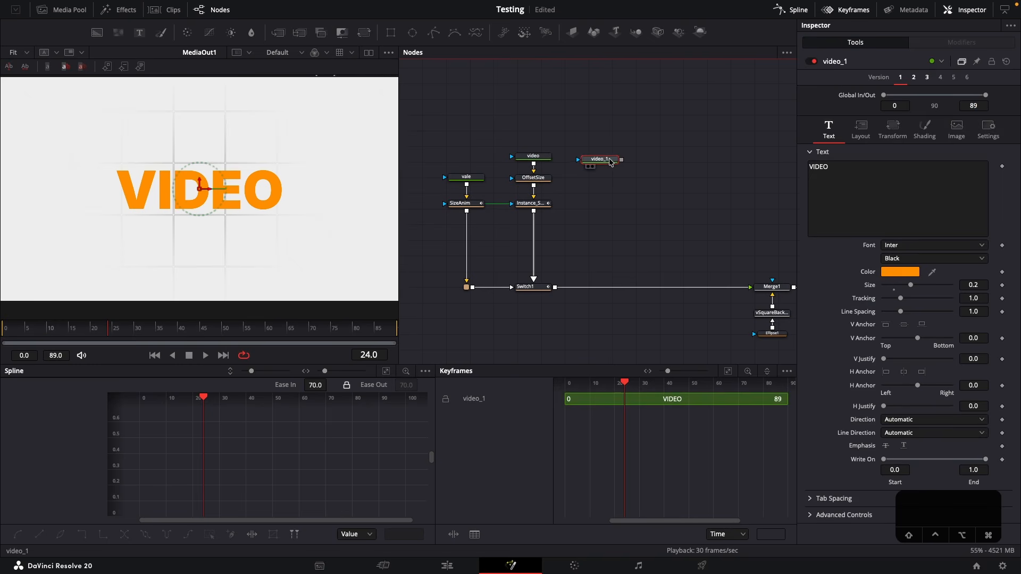
key("F2")
key("BackSpace")
type("ed")
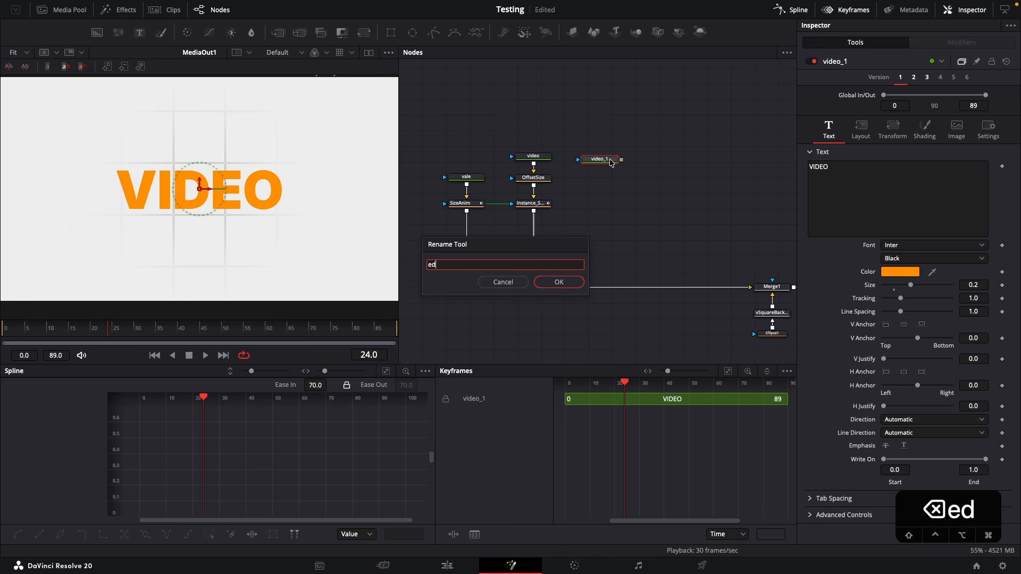
type("itor")
key("Return")
left_click(866, 178)
type("EDITOR")
Insert a second Switch node between Switch1 and Merge1 and connect the editor node as its other input
left_click(628, 184)
key("shift+space")
type("swi")
key("Return")
left_click_drag(641, 220, 599, 289)
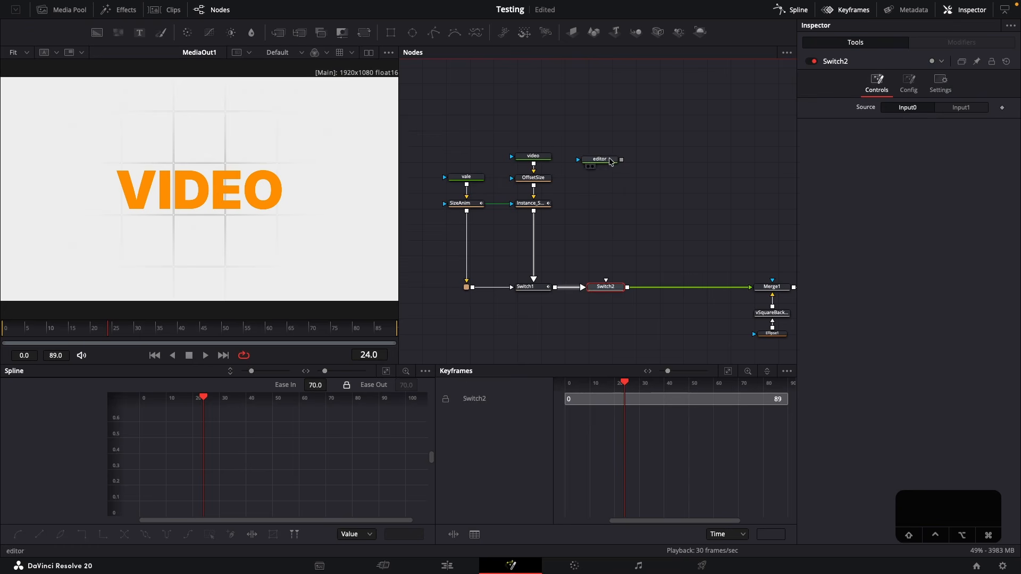
left_click_drag(621, 160, 605, 286)
left_click_drag(599, 160, 604, 157)
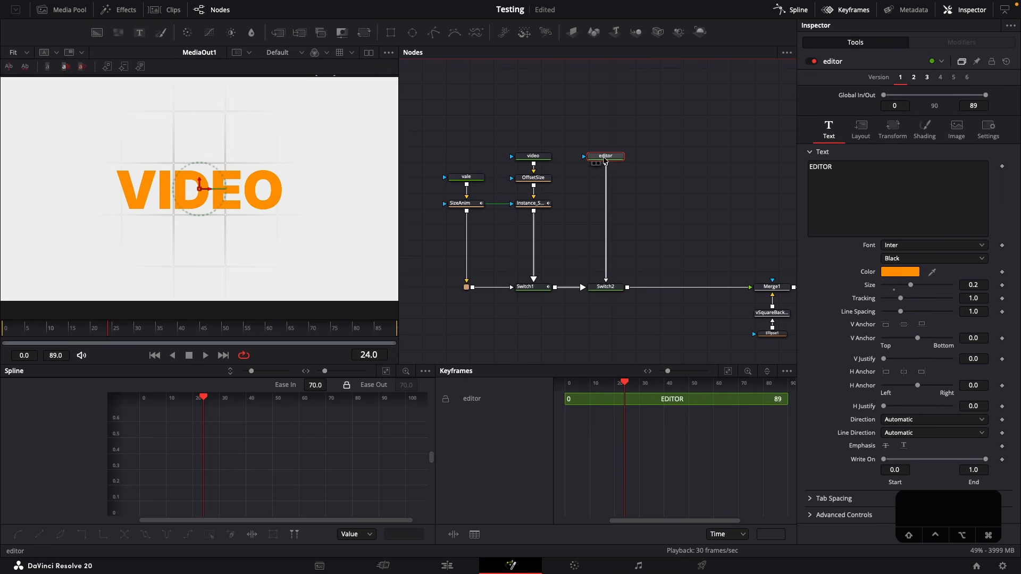
Paste a copy of the SizeAnim node after the SizeAnim instance in the video branch
left_click(464, 209)
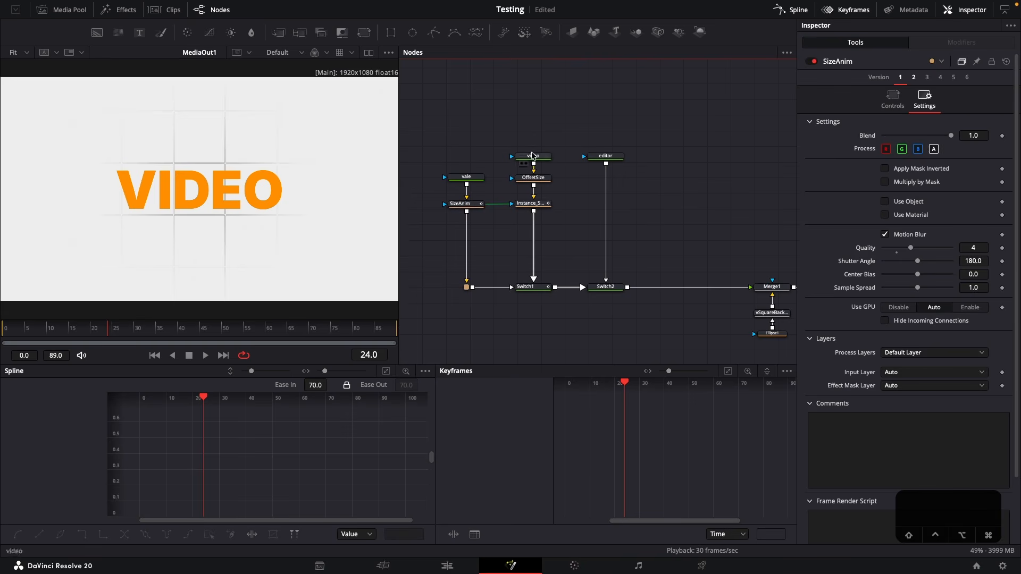
key("super+v")
left_click(581, 228)
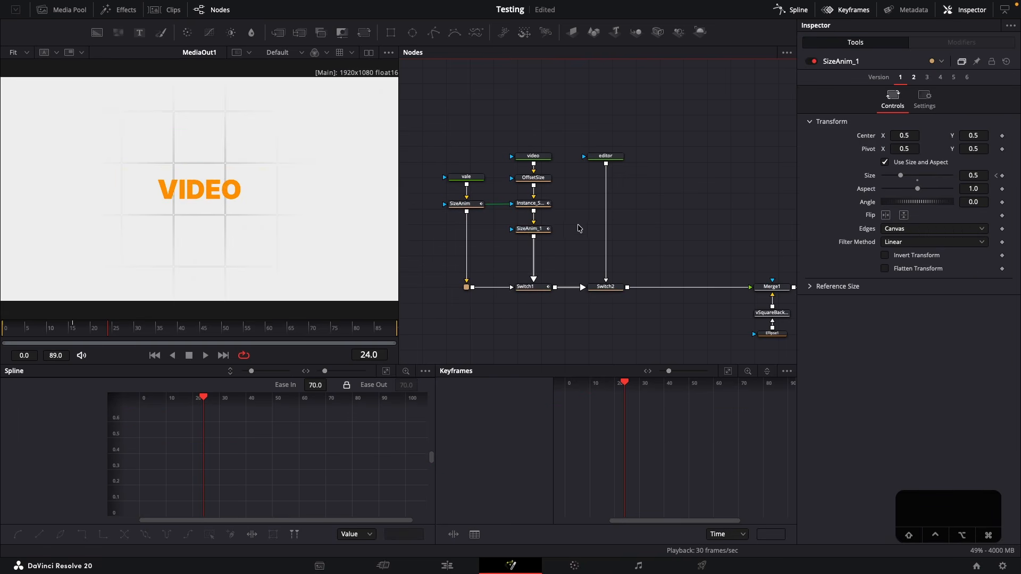
left_click(537, 231)
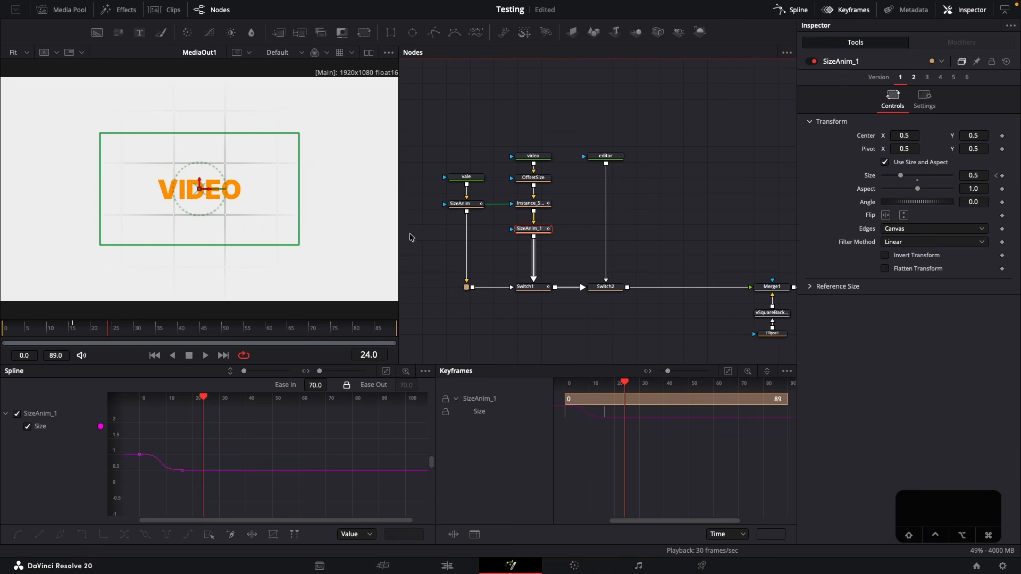
Shift the copied SizeAnim_1 size keyframes so its animation starts at frame 16, and play the result
left_click(462, 206)
left_click(75, 329)
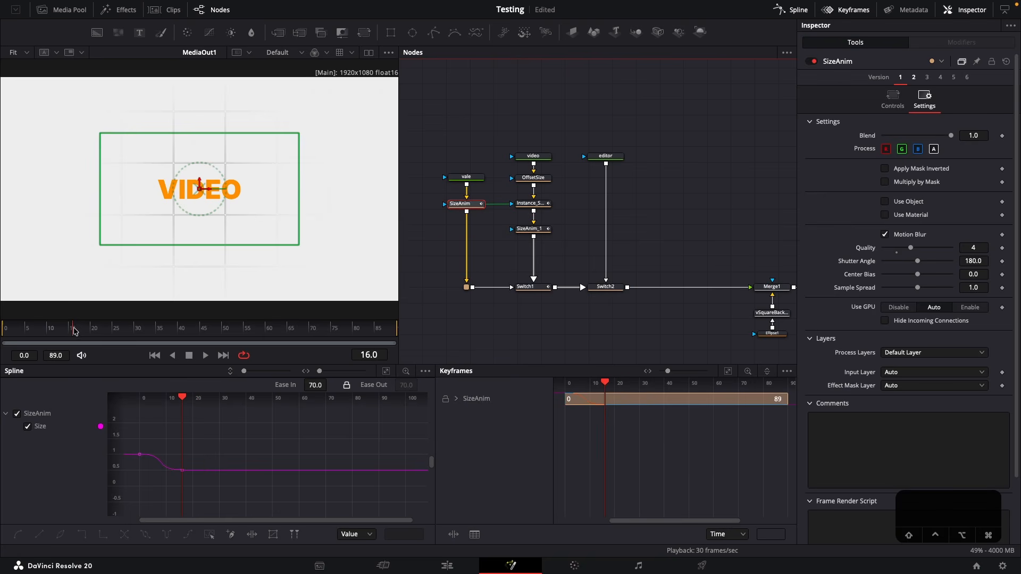
left_click(535, 231)
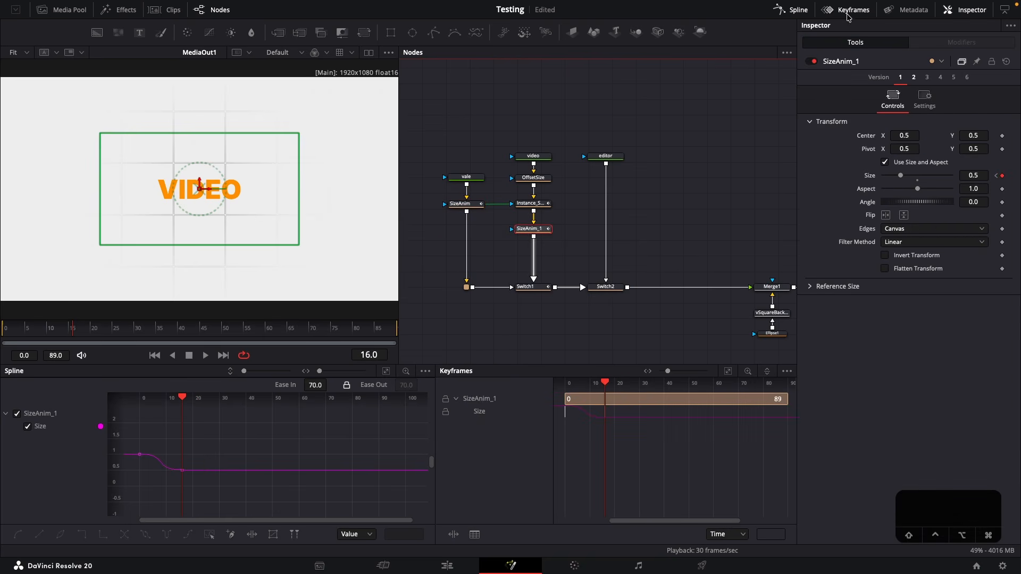
mouse_move(640, 438)
left_mouse_down()
mouse_move(560, 406)
mouse_move(605, 420)
left_mouse_up()
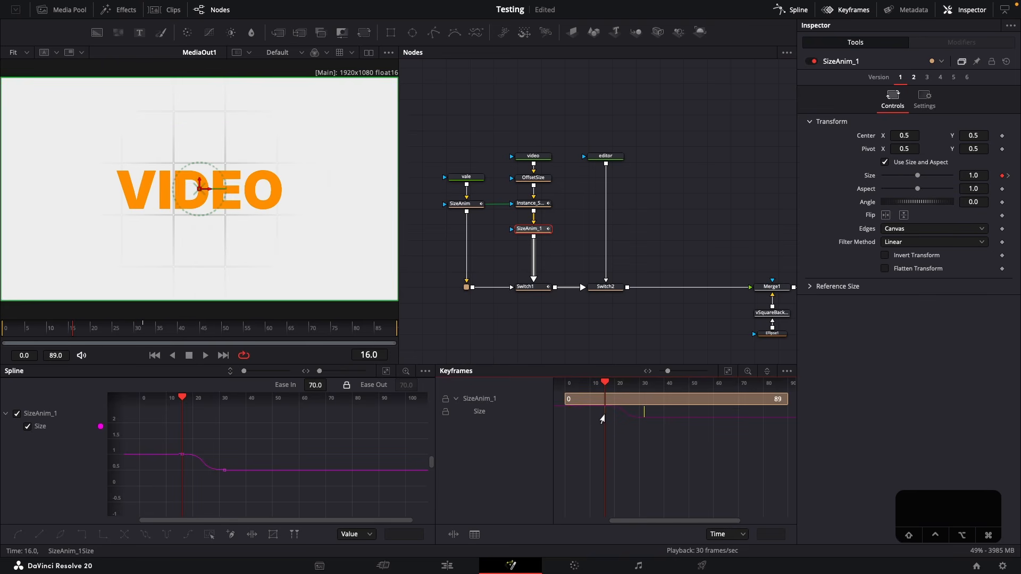
left_click(569, 253)
left_click(529, 228)
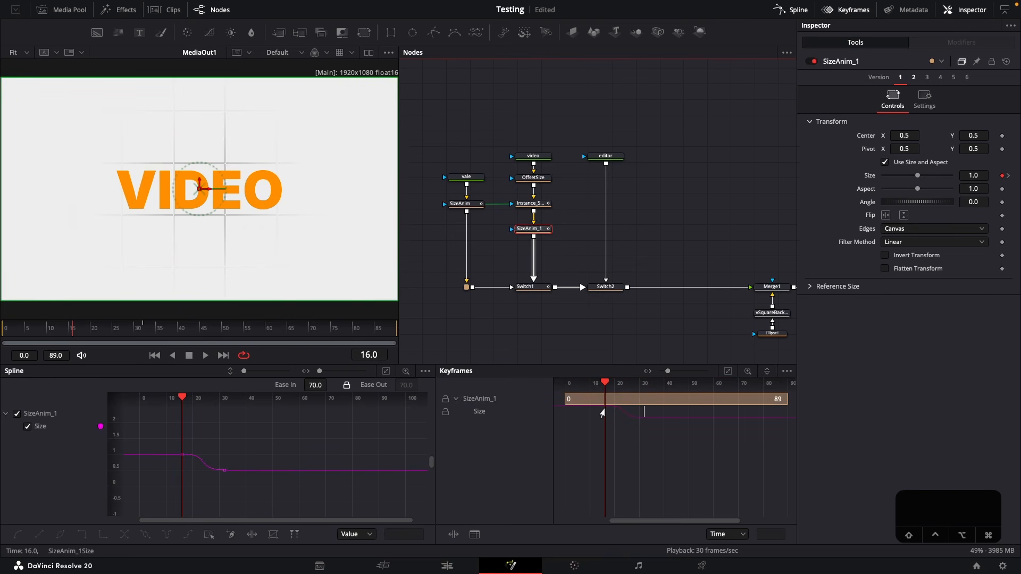
key("space")
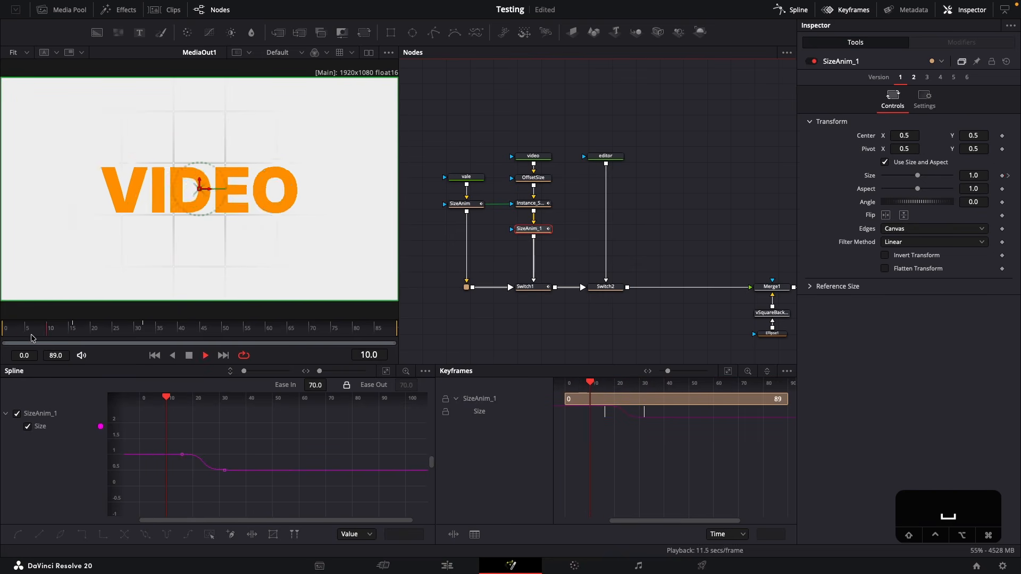
key("space")
left_click(643, 206)
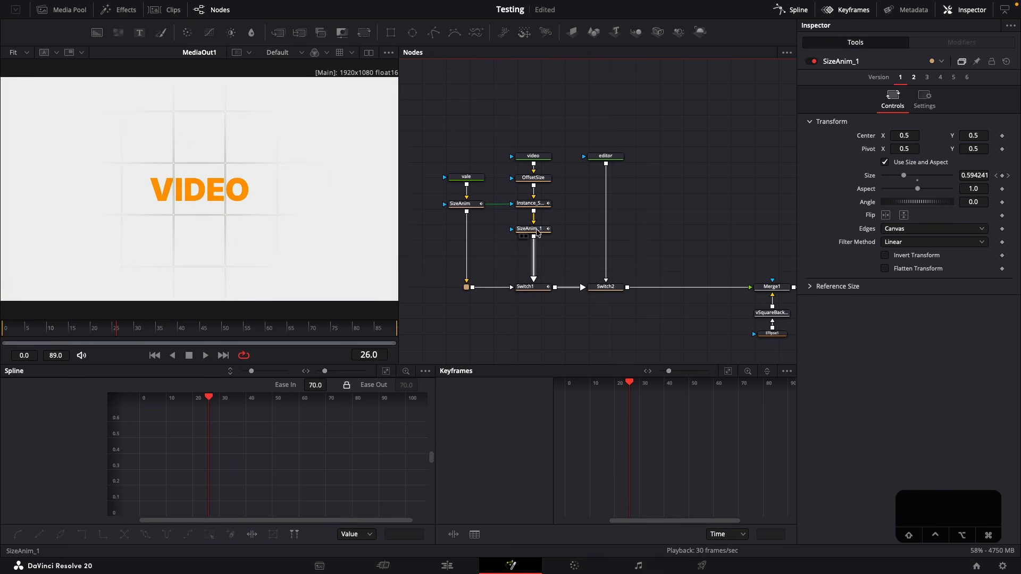
Paste an instance of SizeAnim_1 into the editor branch between the text node and Switch2
left_click(534, 232)
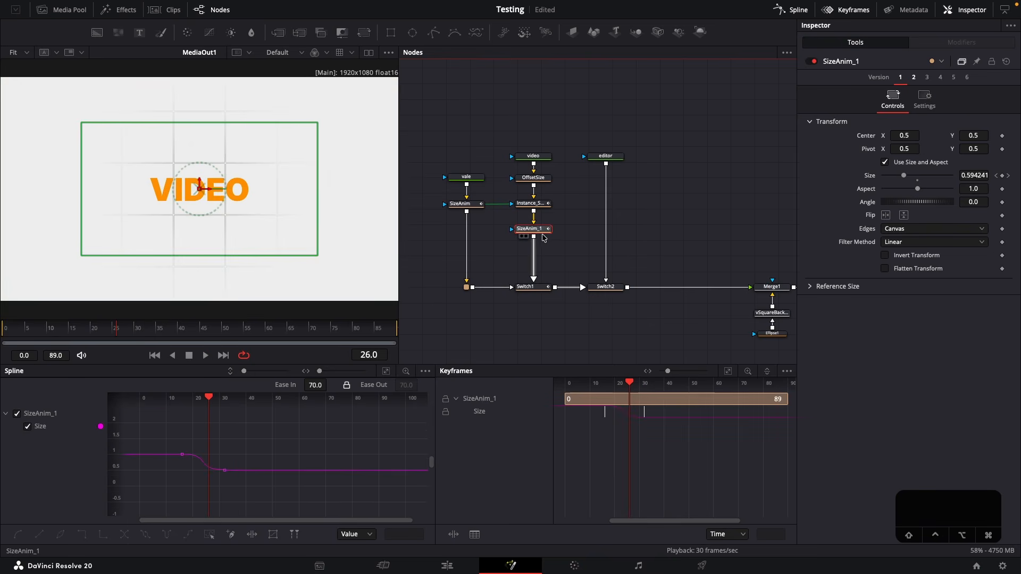
key("super+c")
left_click(640, 224)
key("super+shift+v")
left_click_drag(640, 224, 606, 233)
Examine the size curve of the editor branch's instance from frame 16 onward to locate the middle of the move
key("space")
left_click(103, 329)
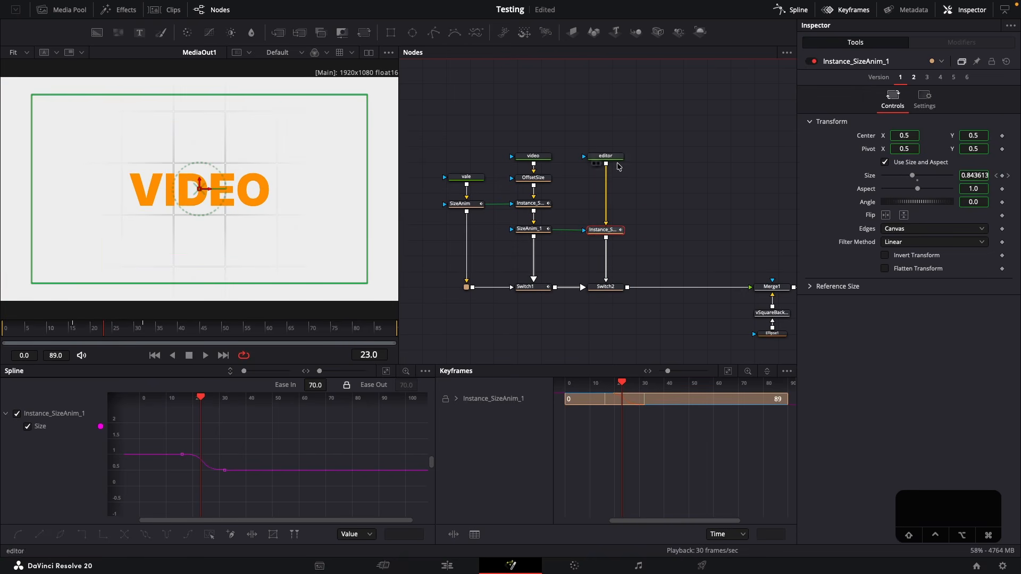
left_click(80, 330)
left_click_drag(79, 329, 74, 330)
key("super+f")
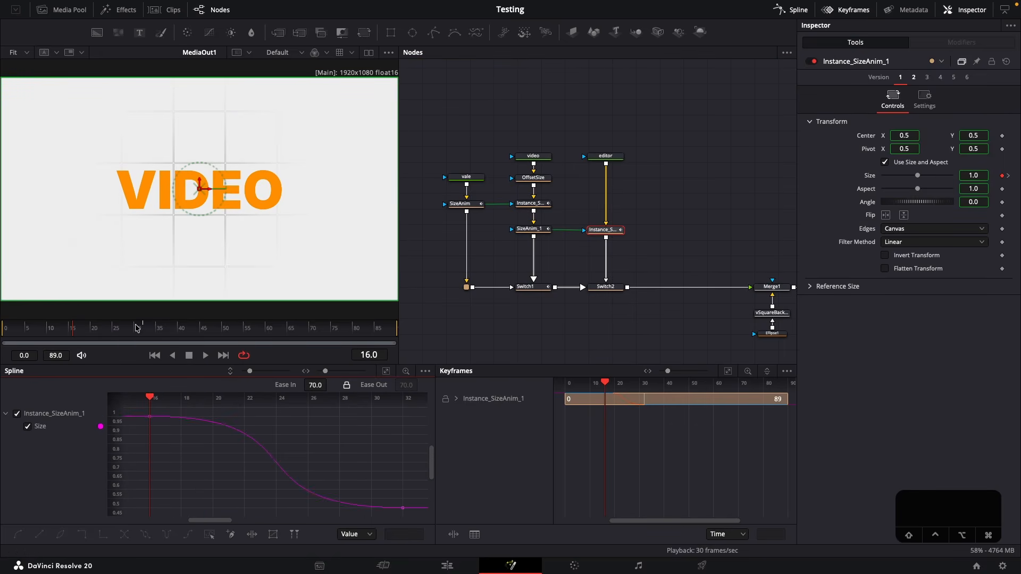
left_click(105, 330)
left_click_drag(105, 330, 108, 328)
left_click_drag(304, 466, 334, 465)
Keyframe the Switch2 source as Input0 at frame 23 and Input1 at frame 24, and play the switch
left_click(605, 287)
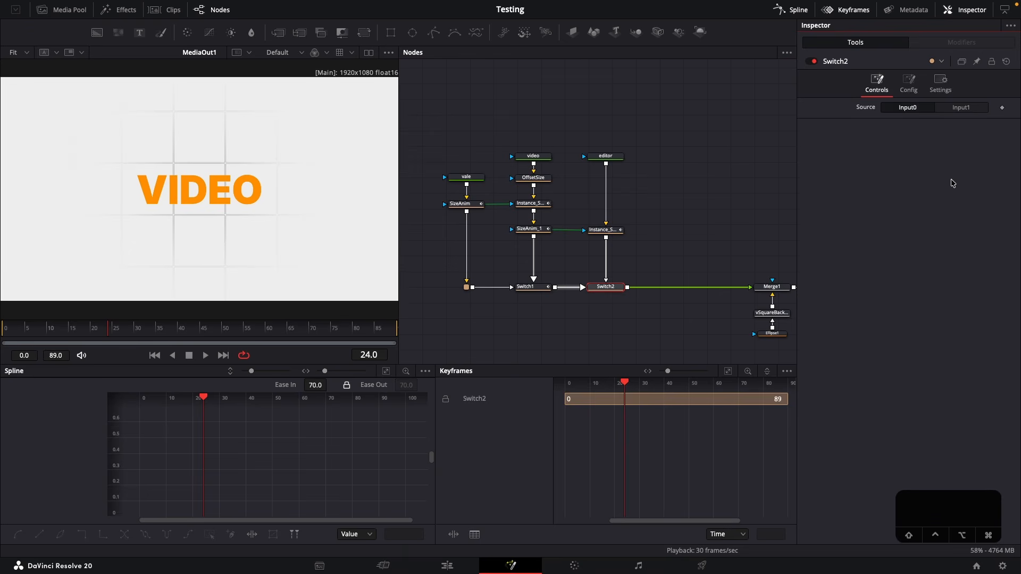
key("Left")
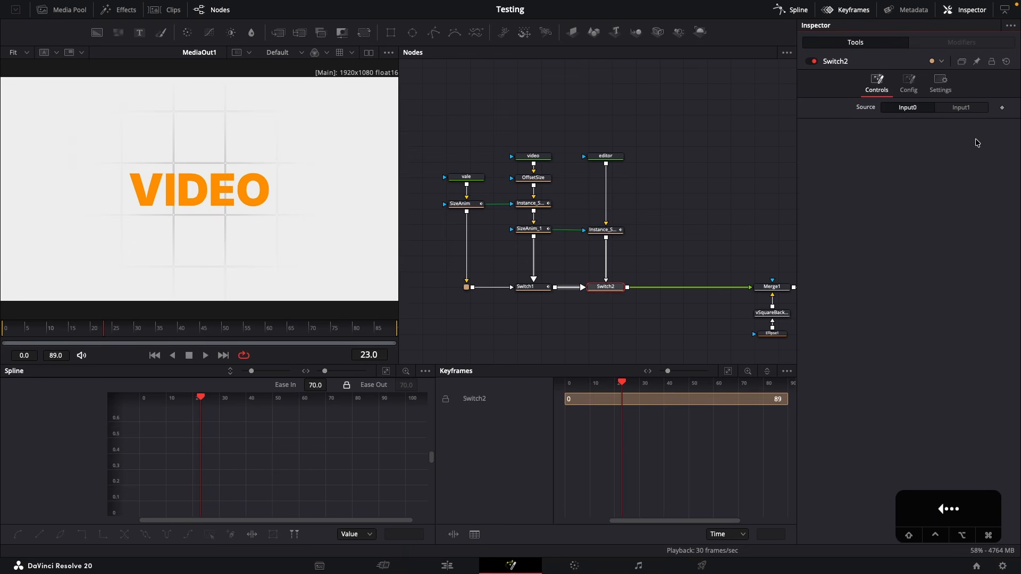
left_click(1002, 108)
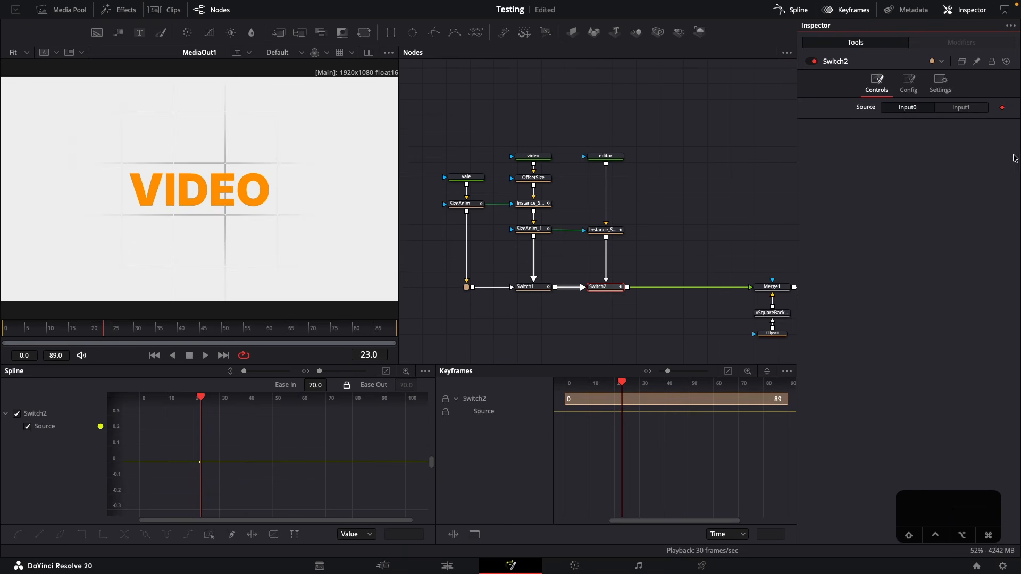
key("Right")
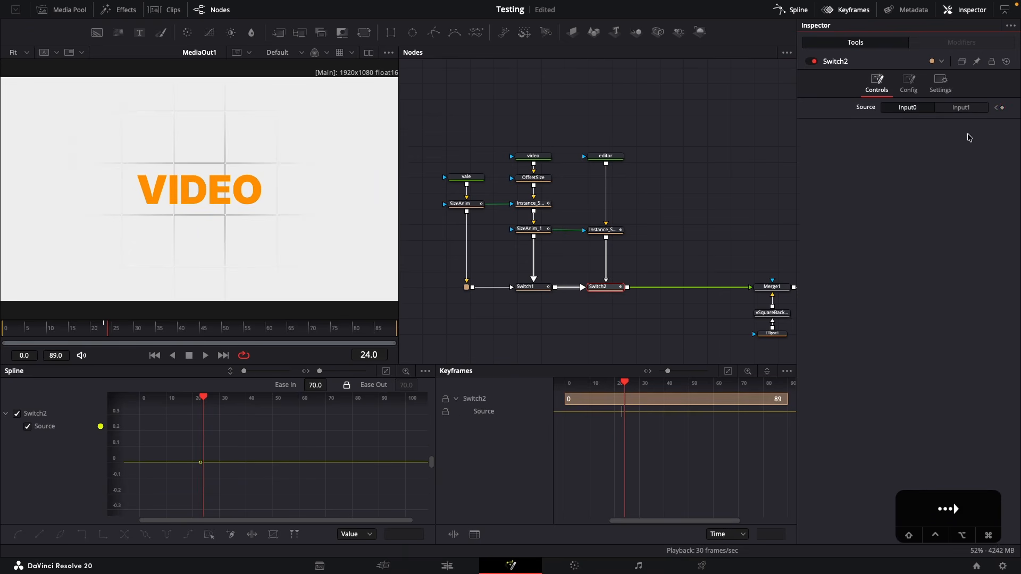
left_click(960, 108)
key("space")
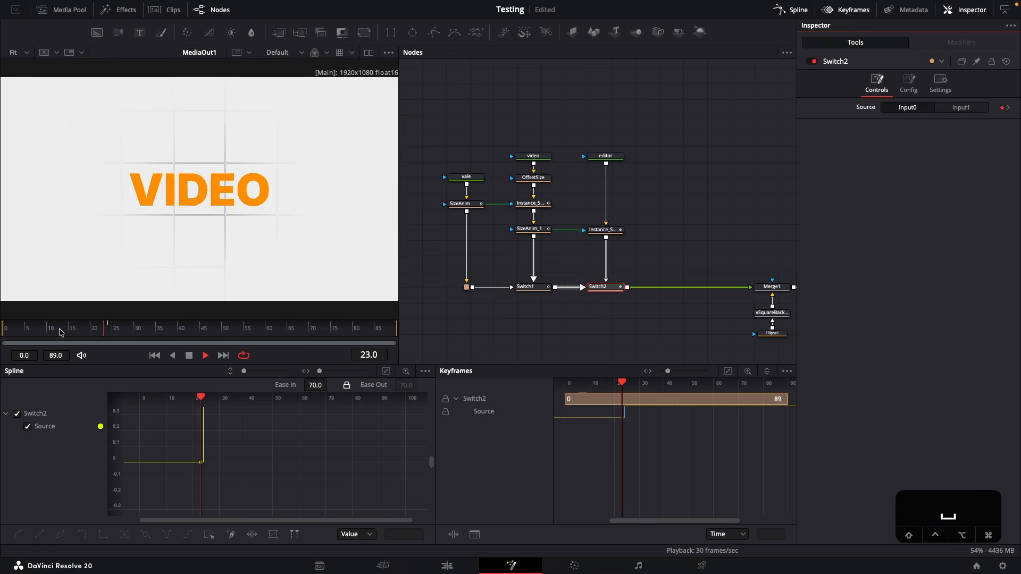
key("space")
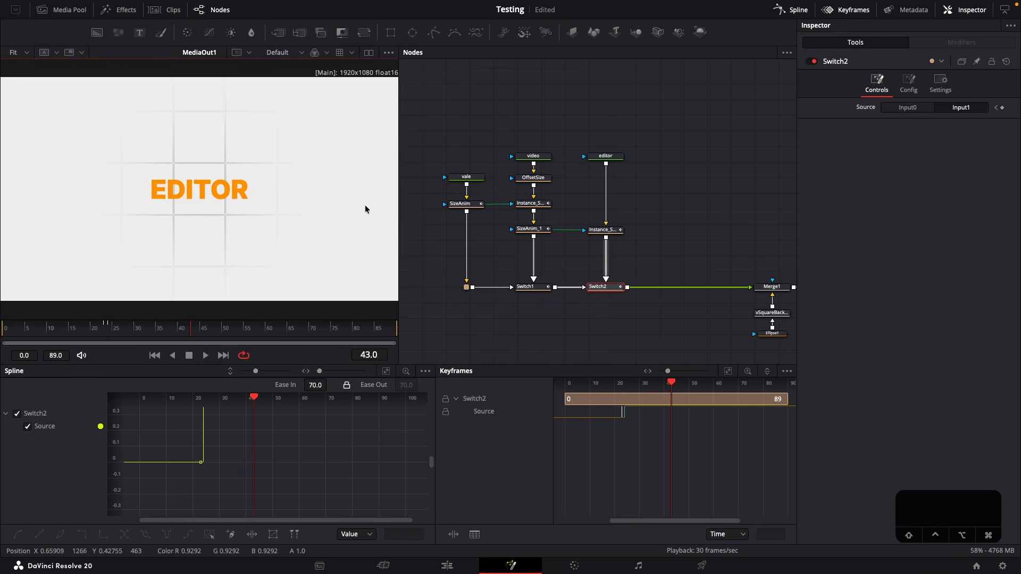
Paste an instance of OffsetSize directly after the editor text node and play the composition from the start
left_click(532, 180)
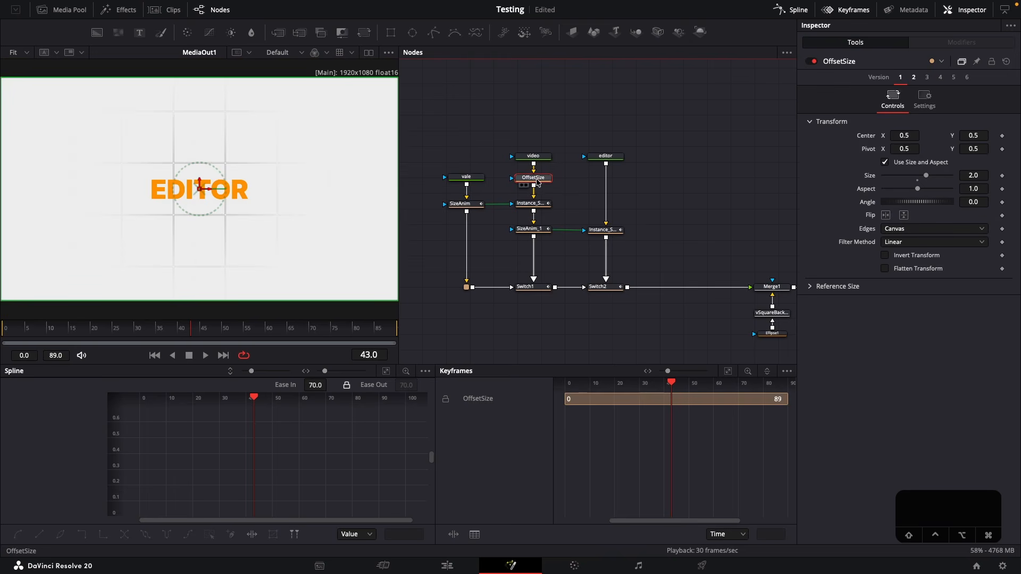
left_click(634, 187)
key("ctrl+shift+v")
left_click_drag(633, 185, 606, 184)
left_click(638, 194)
left_click_drag(38, 332, 3, 333)
key("space")
key("space")
Move the vale text node up level with the video and editor nodes
mouse_move(693, 231)
left_mouse_down()
mouse_move(631, 245)
mouse_move(707, 235)
mouse_move(706, 245)
left_mouse_up()
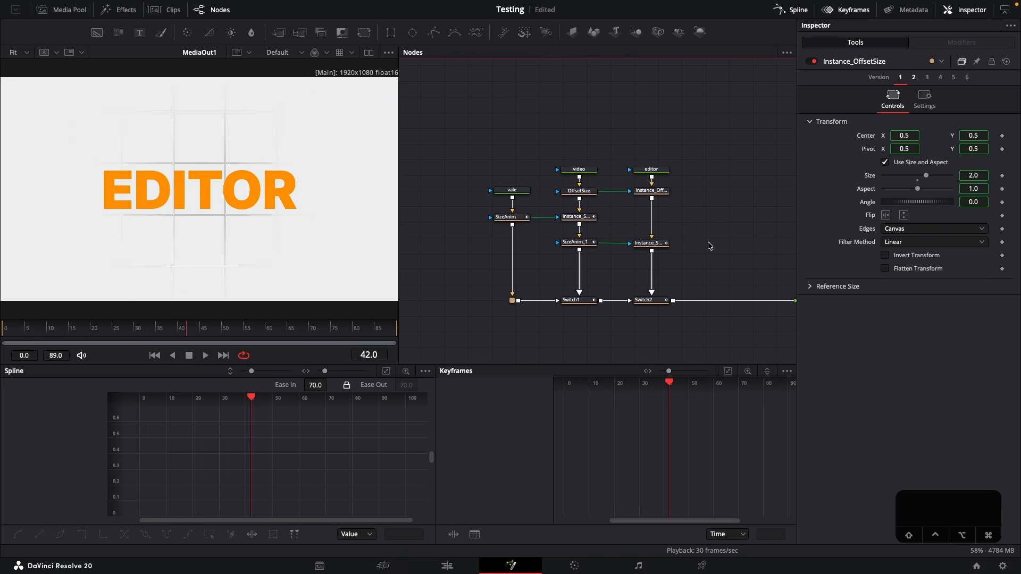
left_click_drag(511, 190, 511, 166)
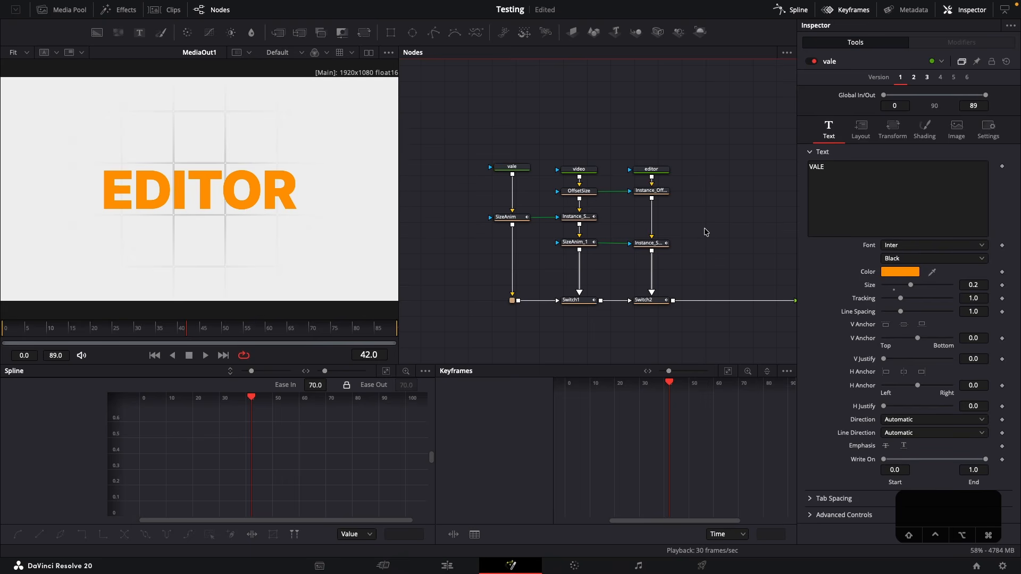
left_click(508, 167)
Add an Underlay behind the SizeAnim node and its instance in the video branch
left_click_drag(463, 208, 608, 224)
left_click(450, 214)
left_click_drag(464, 203, 529, 224)
left_click_drag(612, 224, 555, 214)
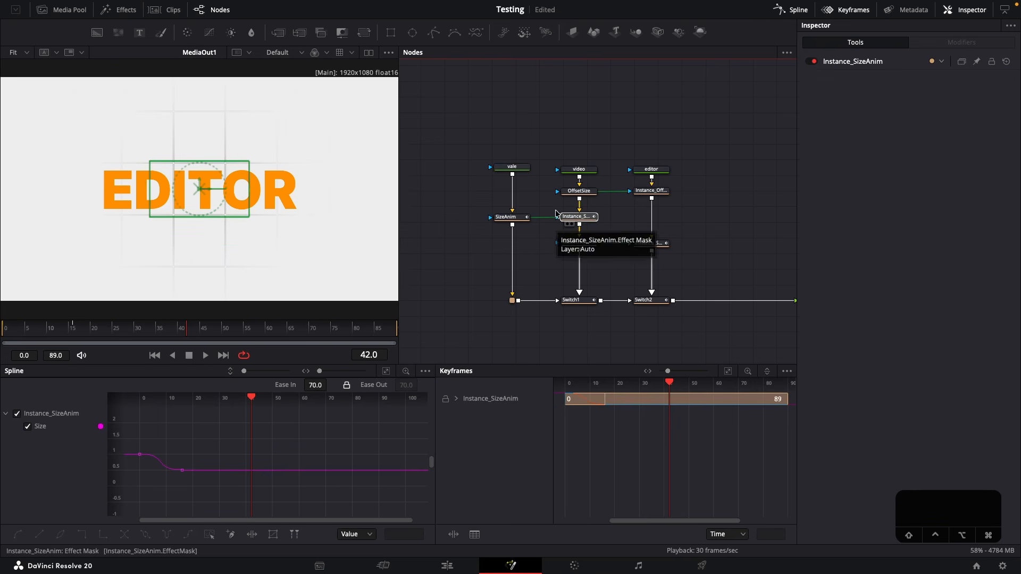
left_click_drag(478, 211, 618, 231)
key("shift+space")
type("unde")
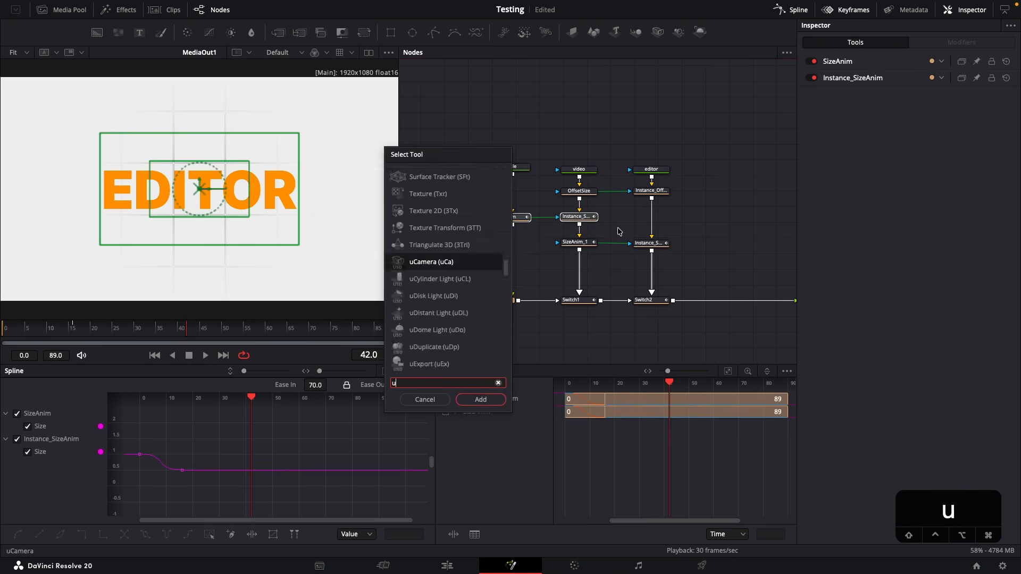
key("Return")
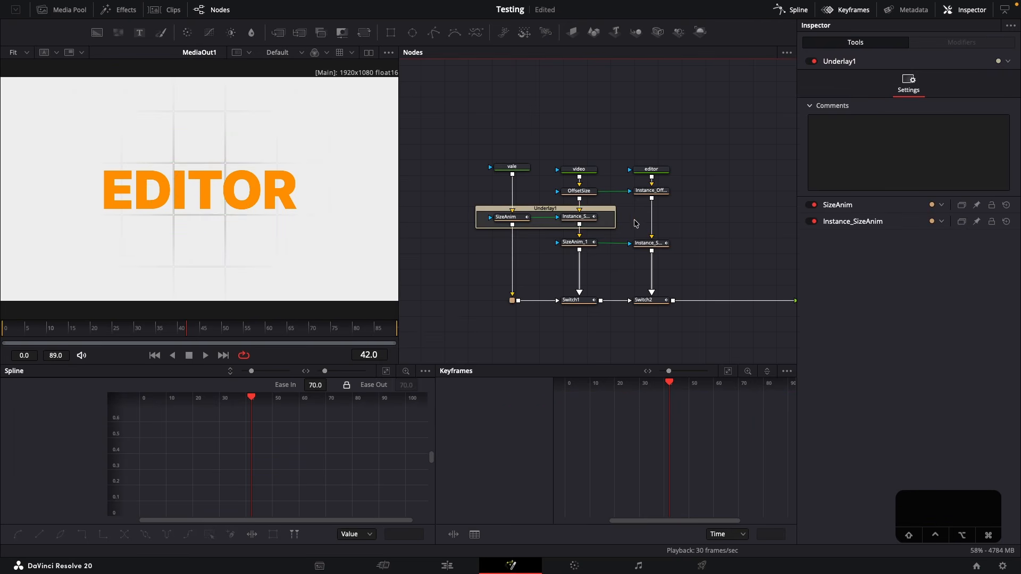
Rename the underlay SizeAnimation and colour it purple
left_click(546, 213)
key("F2")
type("SizeAnimation")
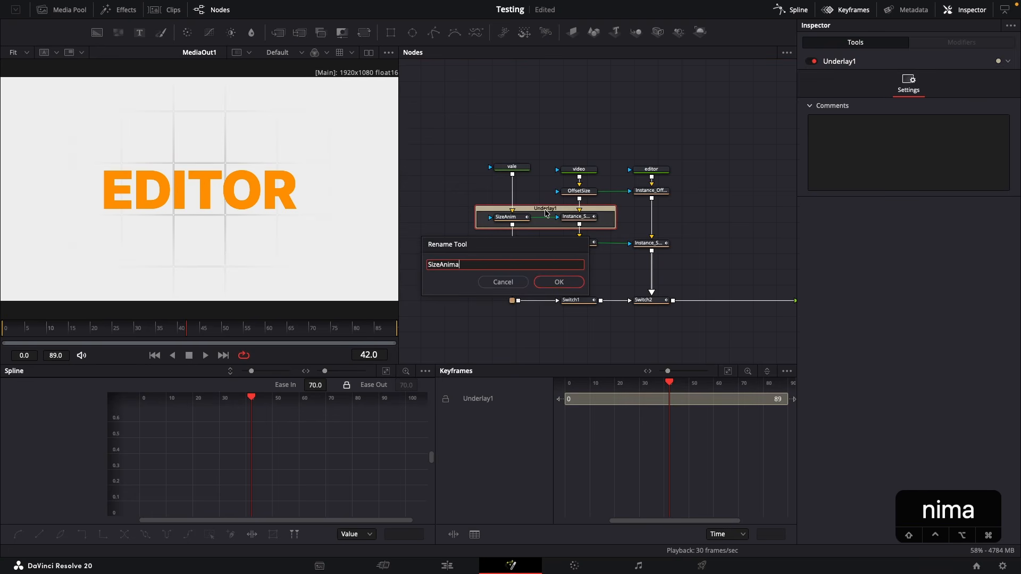
key("Return")
Examine the vale and video branches, including the transform controls of SizeAnim and OffsetSize
left_click(513, 171)
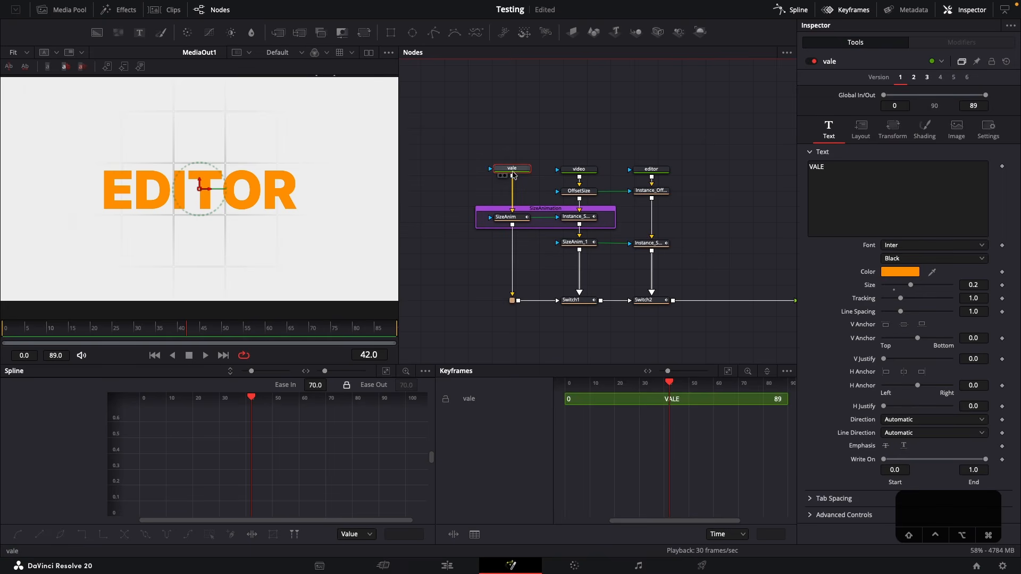
left_click_drag(563, 121, 607, 208)
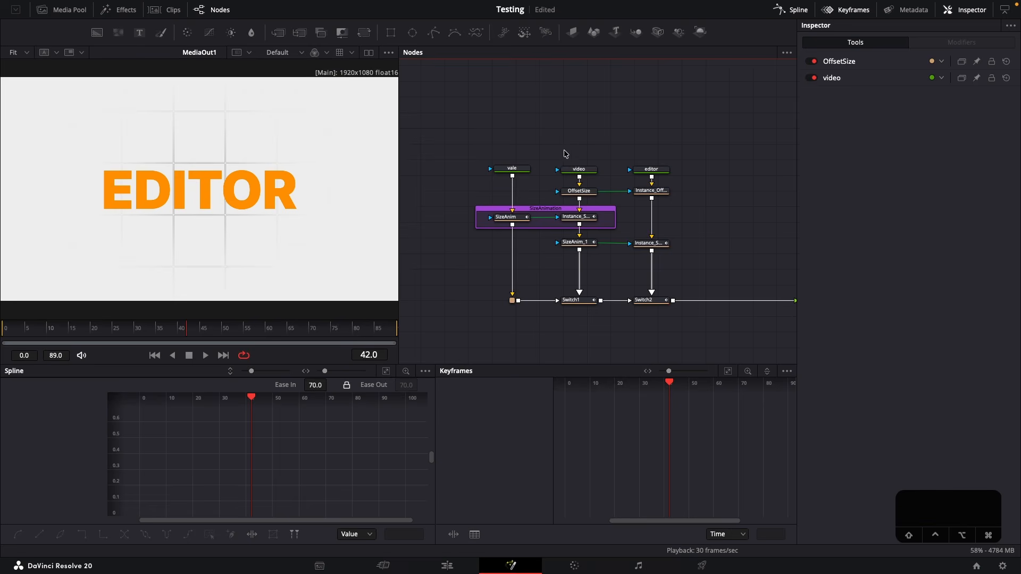
left_click_drag(548, 149, 603, 200)
left_click(590, 194)
left_click(521, 219)
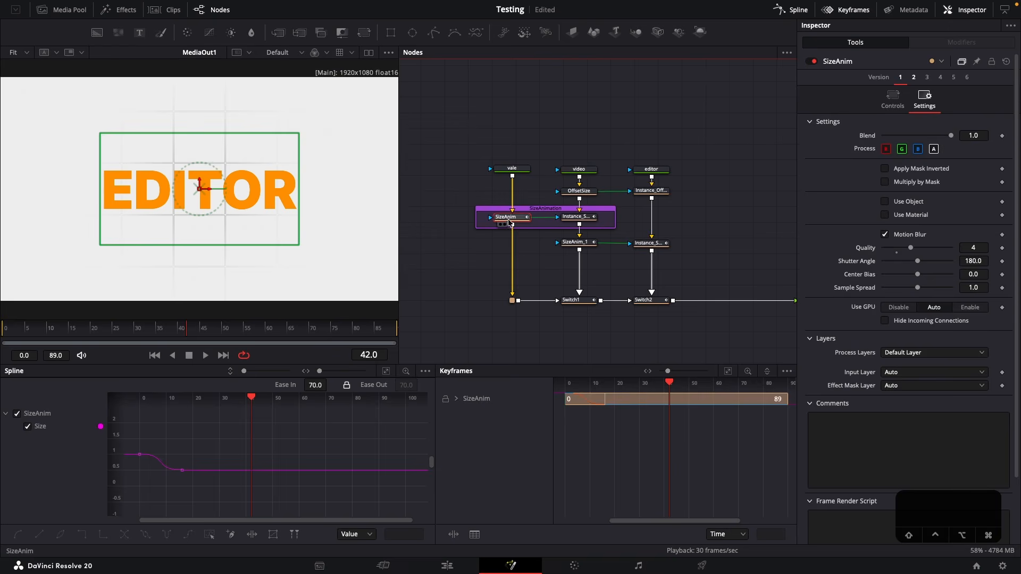
left_click(893, 100)
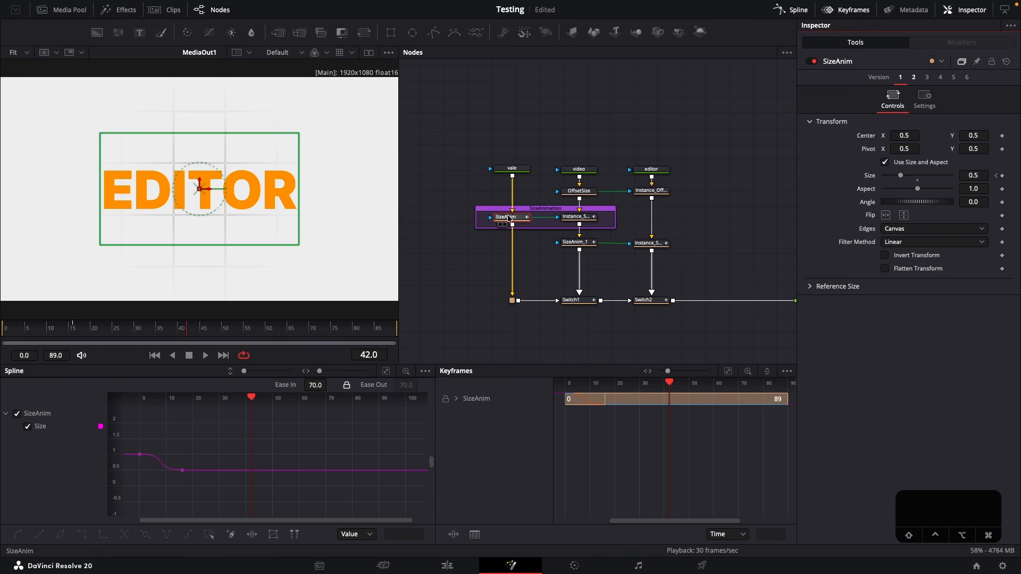
left_click(573, 192)
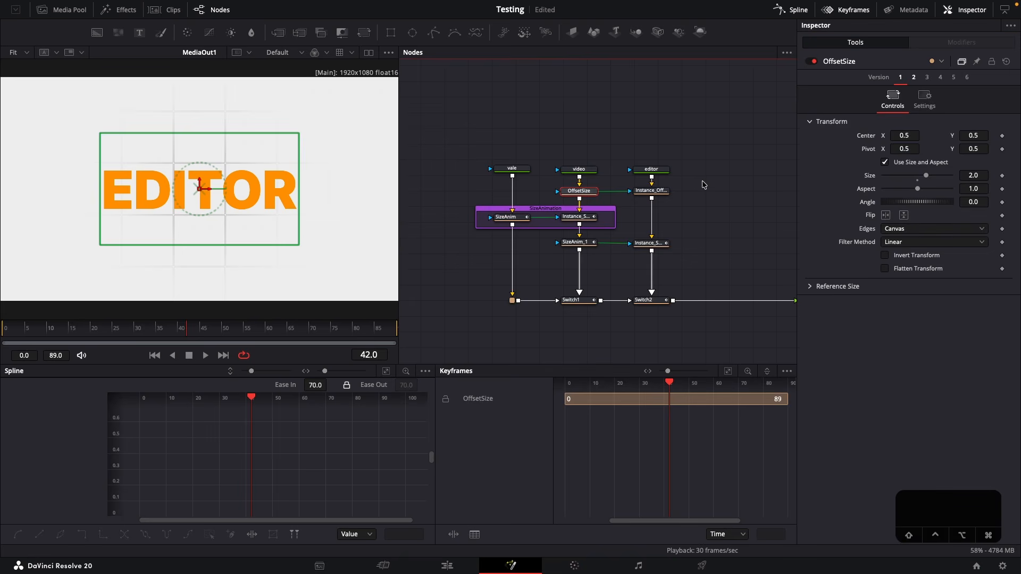
left_click(591, 267)
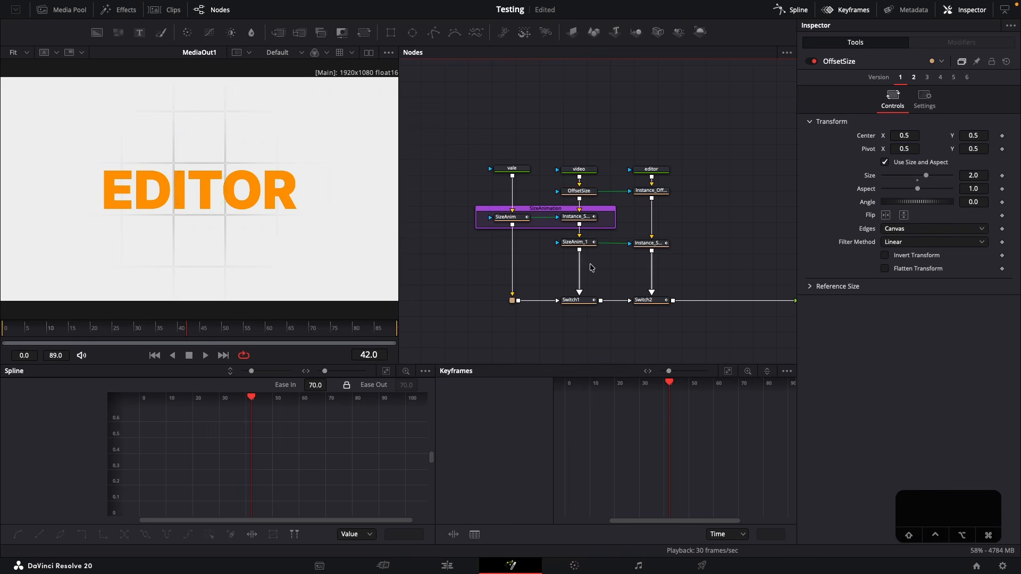
Examine Switch1 and Switch2 and the vale, video and editor branches that feed them
left_click_drag(671, 292, 589, 322)
left_click(577, 300)
left_click_drag(461, 124, 610, 264)
left_click(577, 306)
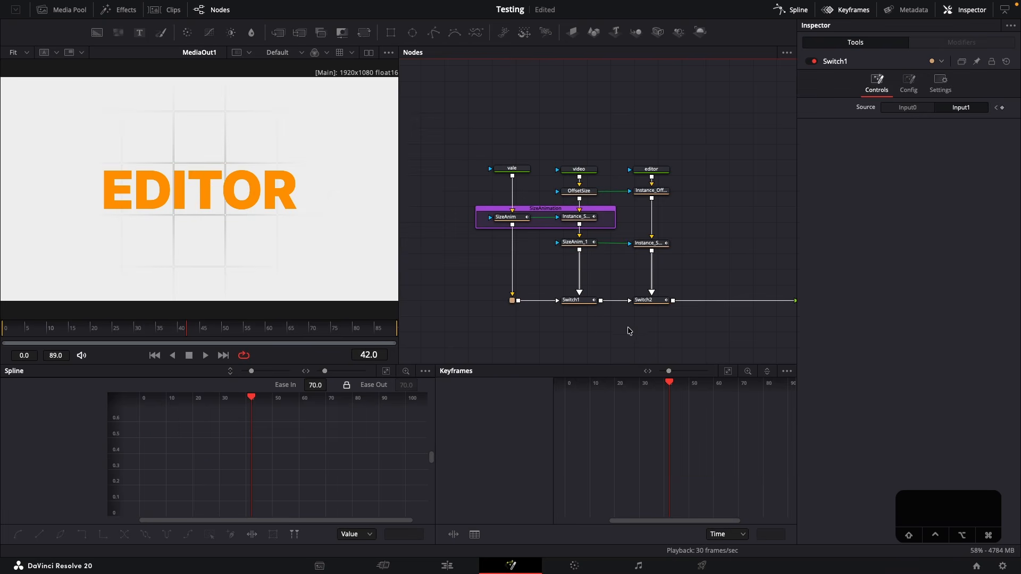
left_click(645, 300)
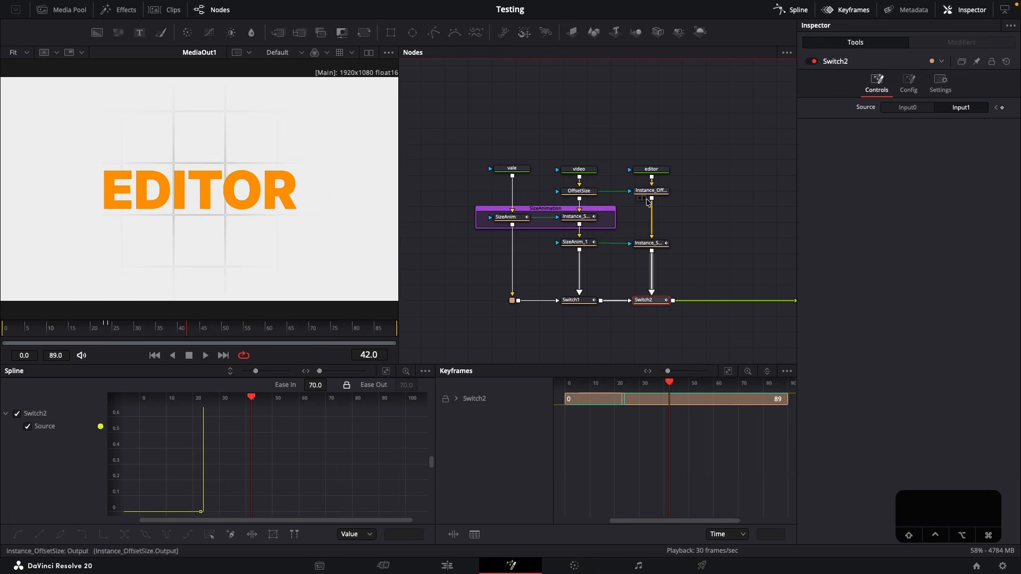
left_click_drag(551, 143, 681, 255)
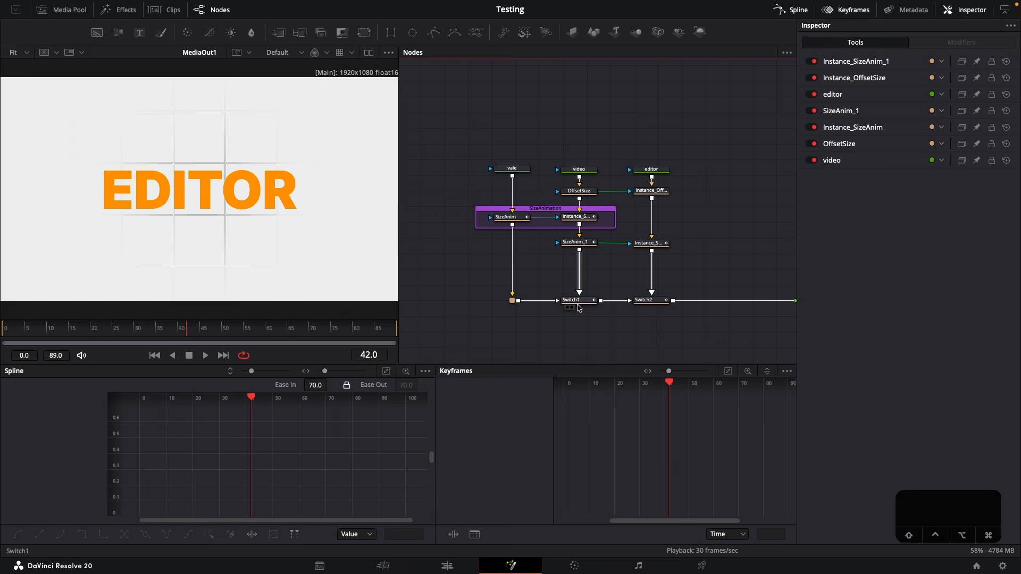
left_click(574, 298)
left_click(582, 144)
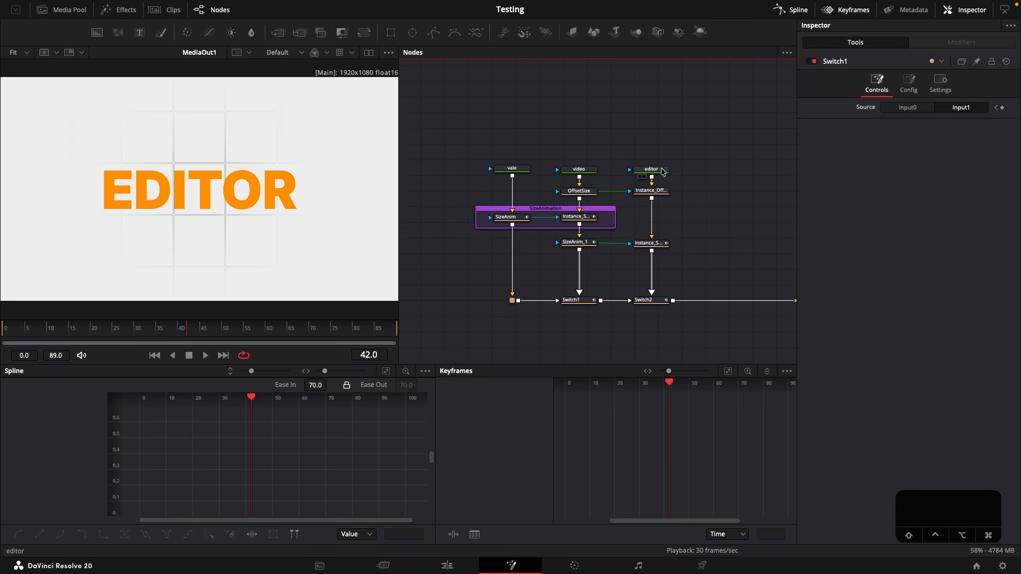
left_click(580, 300)
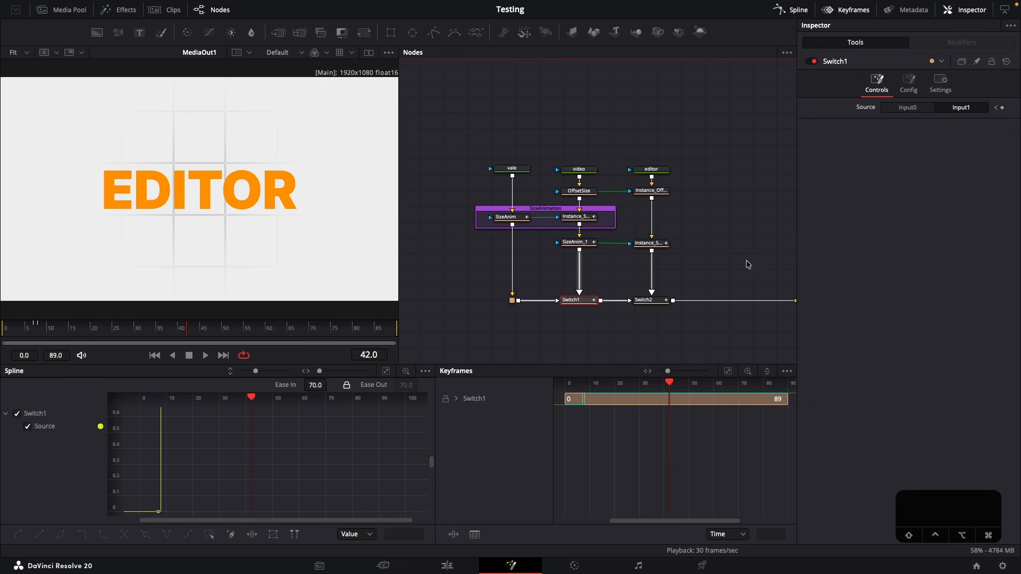
Inspect the Switch1 source curve and the SizeAnim size curve, with the playhead at the size curve's midpoint on frame 8
left_click(308, 458)
key("super+f")
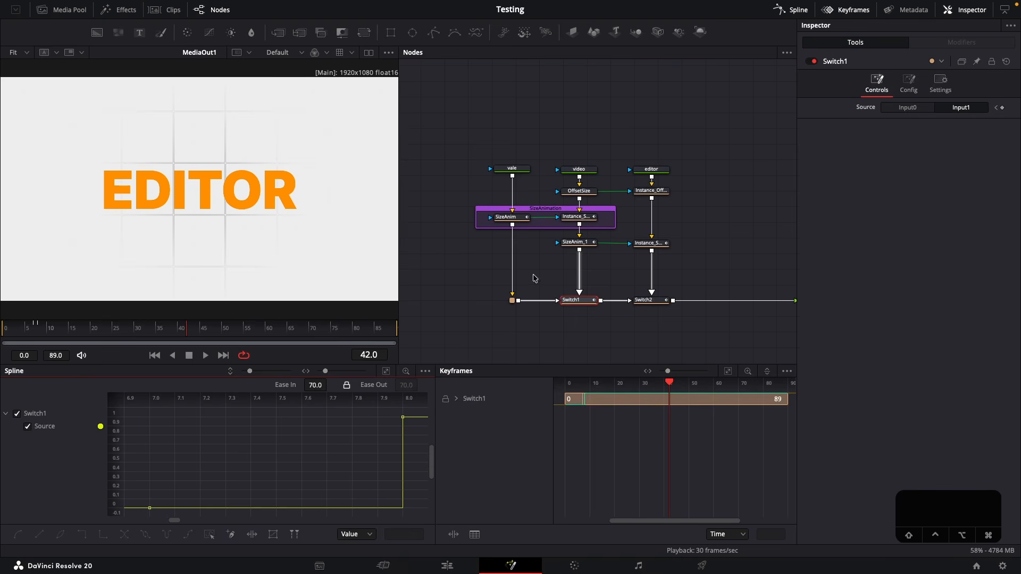
left_click(510, 219)
left_click(328, 442)
key("super+f")
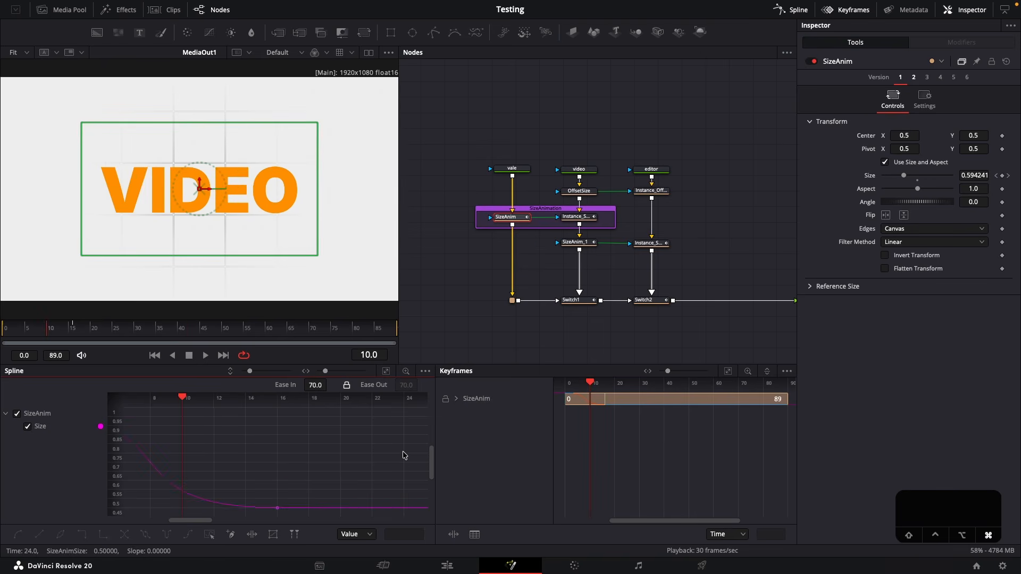
key("super+f")
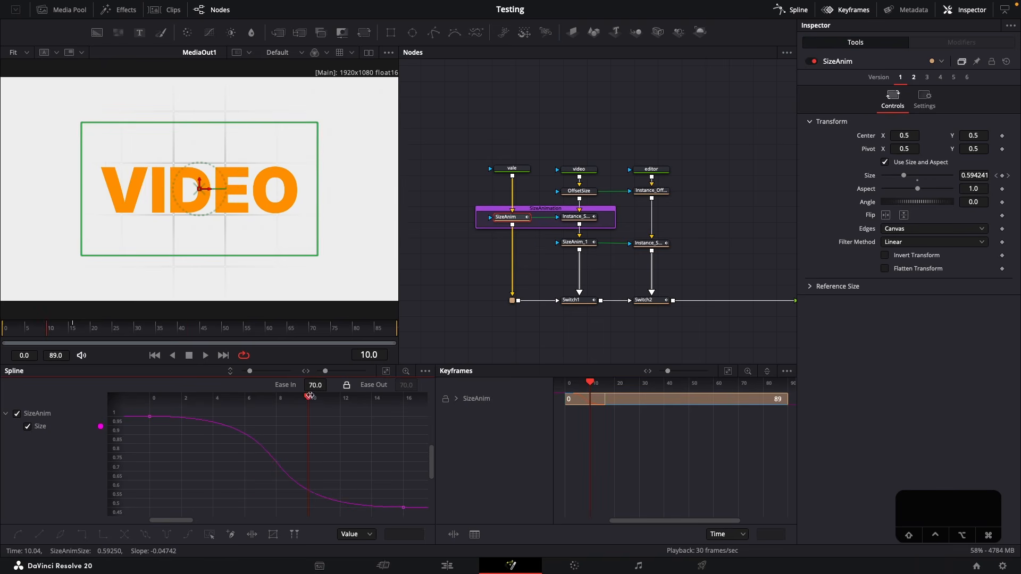
left_click_drag(309, 399, 276, 399)
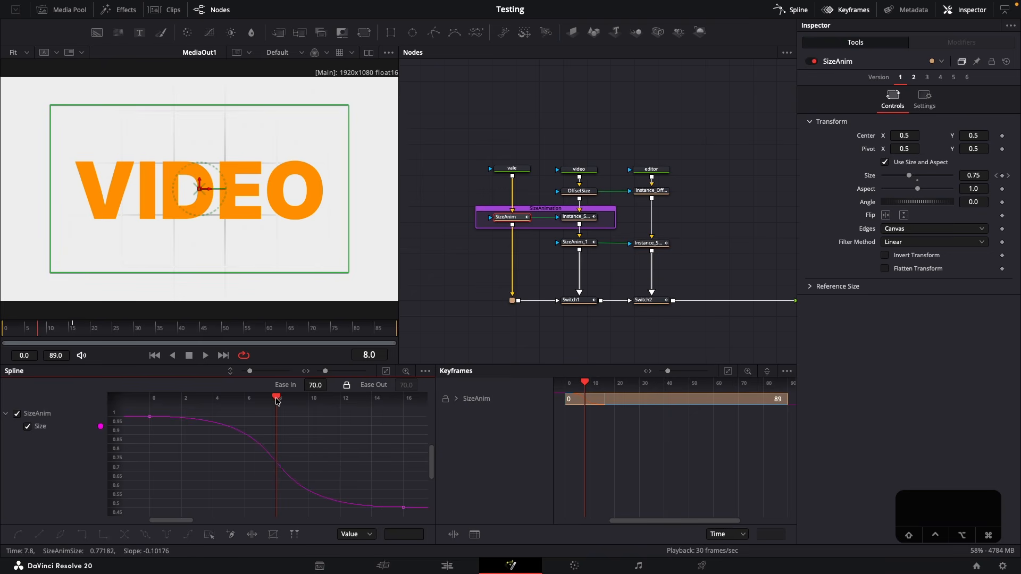
Review Switch1's source keyframes at frames 7 and 8, and play the animation through from near its start
left_click(571, 300)
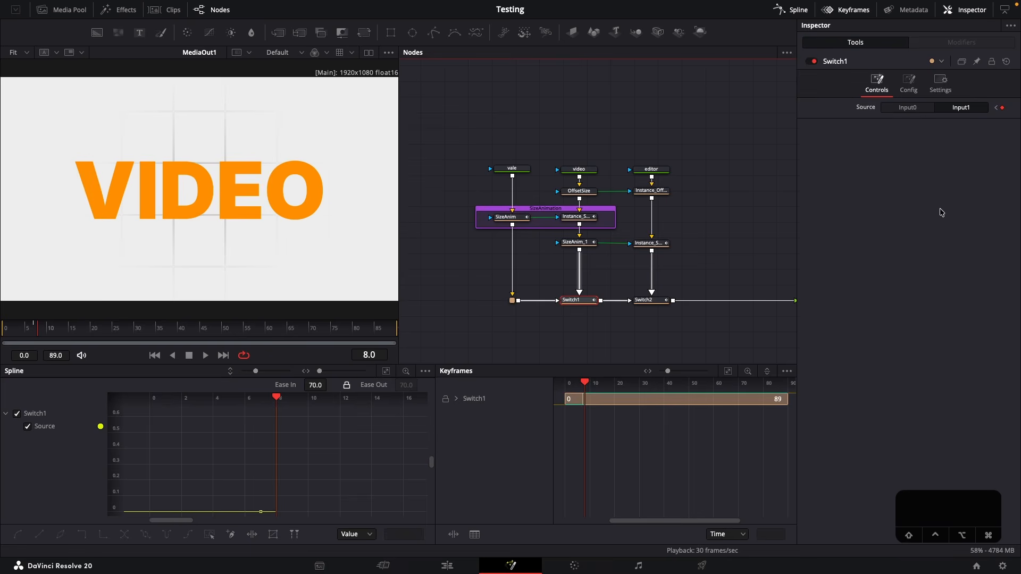
left_click(996, 107)
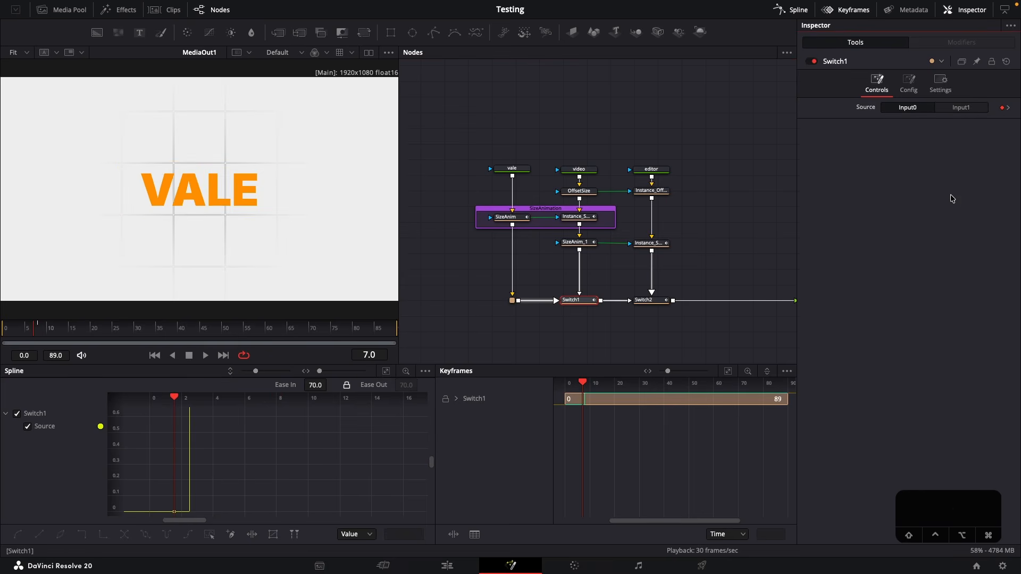
key("Right")
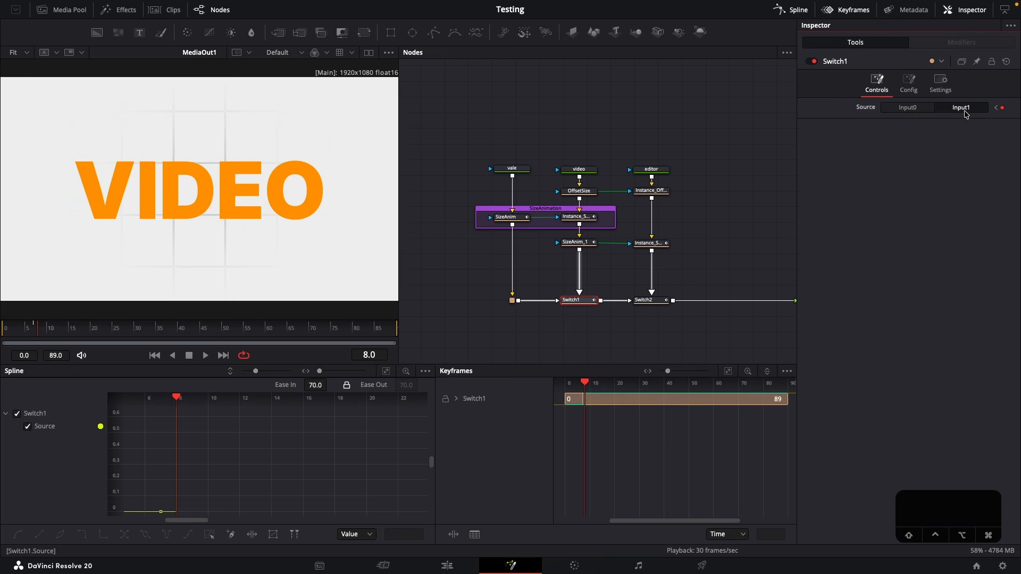
left_click(588, 257)
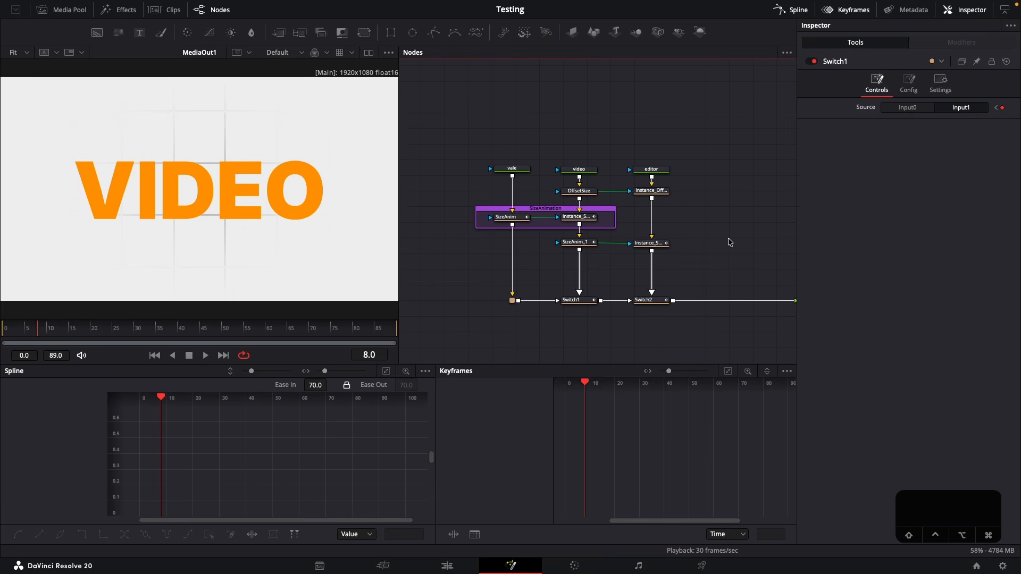
left_click(21, 329)
key("space")
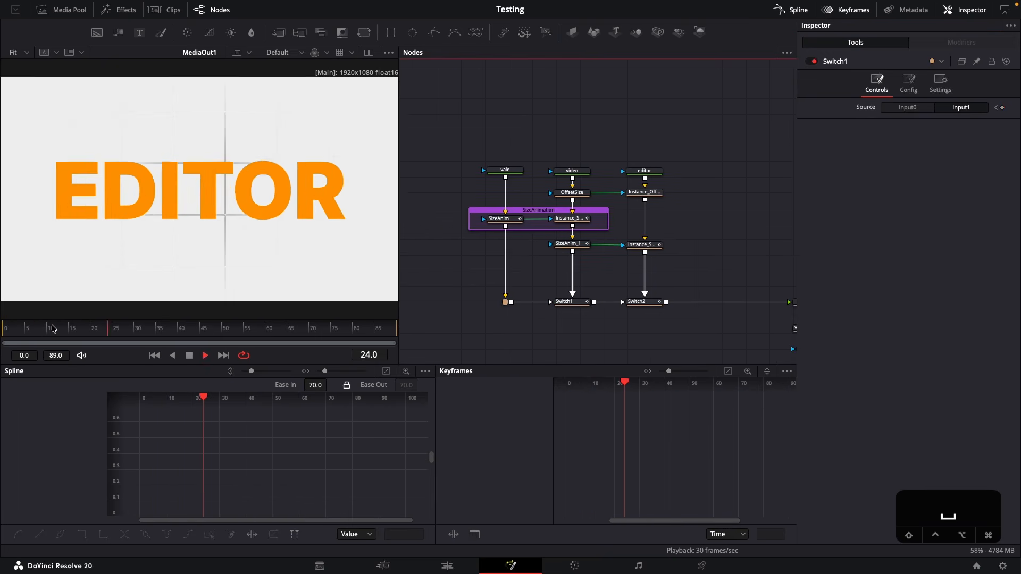
key("space")
Move Merge1, MediaOut1 and the square background with its ellipse mask farther right to make room after Switch2
scroll(603, 209, "right", 6)
left_click_drag(599, 225, 744, 357)
left_click_drag(662, 293, 723, 293)
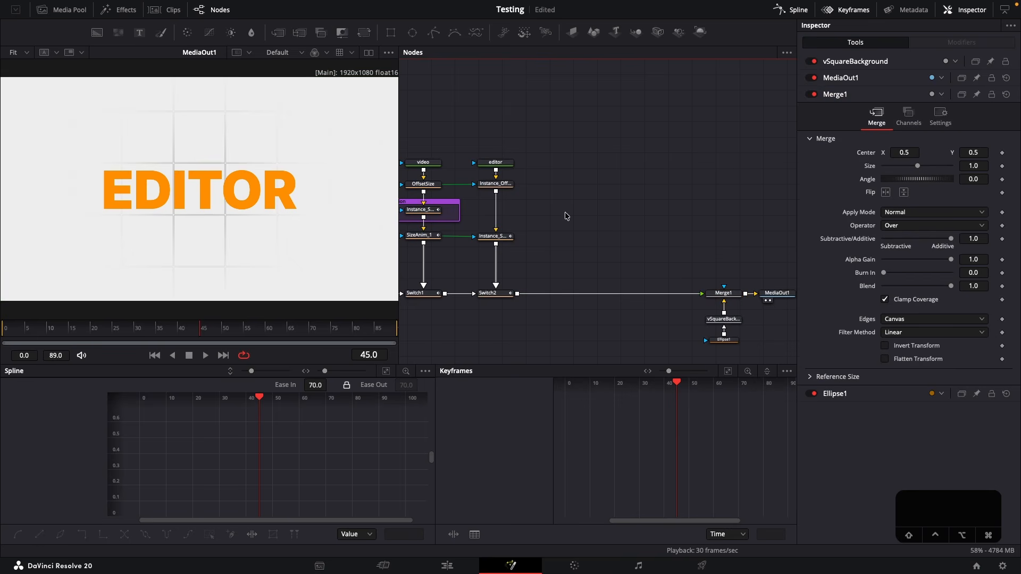
Bring the davinci-resolve.png image from the media pool into the node graph, to the right of the editor branch
left_click(63, 10)
left_click_drag(117, 396, 538, 284)
left_click(62, 10)
Add a Switch node between Switch2 and Merge1 and connect the MediaIn1 image node to it as the second input
key("shift+space")
type("s")
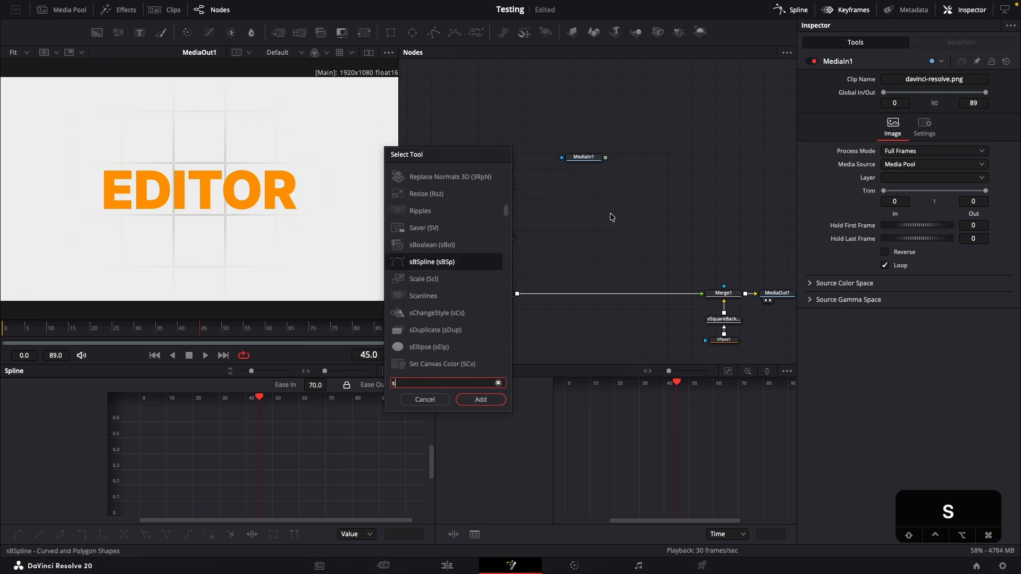
type("w")
key("Return")
left_click_drag(612, 215, 583, 294)
left_click_drag(606, 157, 582, 292)
scroll(616, 221, "left", 3)
left_click_drag(640, 179, 637, 180)
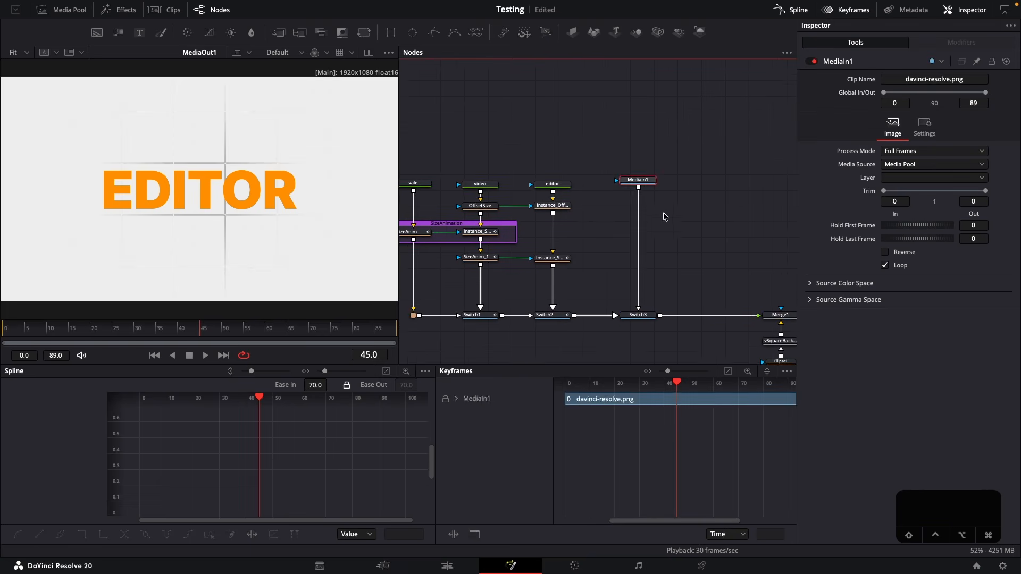
Insert an independent copy of SizeAnim into the editor branch, between the OffsetSize instance and the SizeAnim_1 instance
scroll(614, 177, "left", 3)
left_click(489, 214)
left_click(662, 268)
key("ctrl+v")
left_click_drag(662, 267, 630, 235)
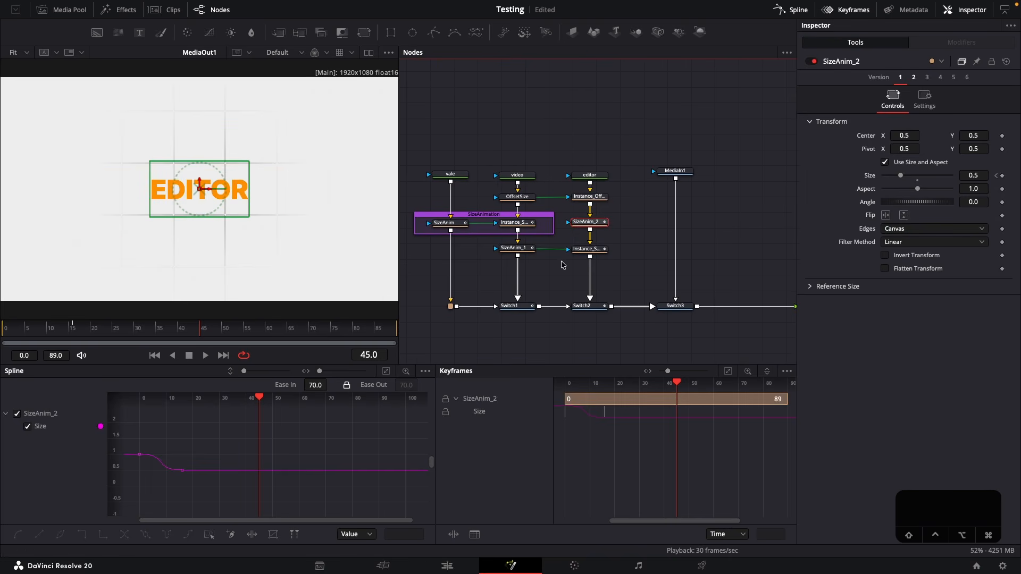
Shift the size keyframes of SizeAnim_2 to start at frame 32, on the last keyframe of the SizeAnim_1 instance
left_click(591, 249)
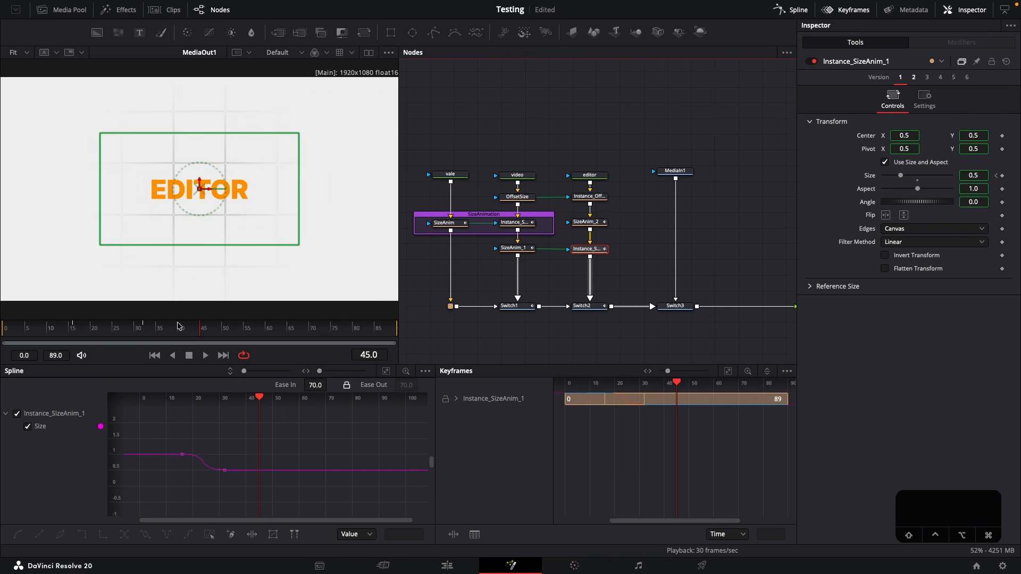
left_click(142, 327)
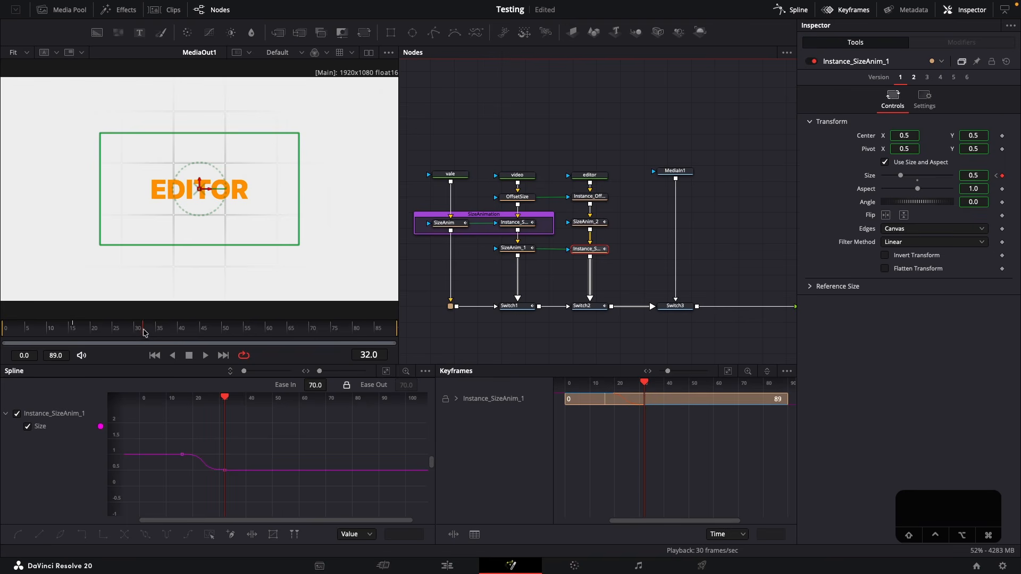
left_click(587, 222)
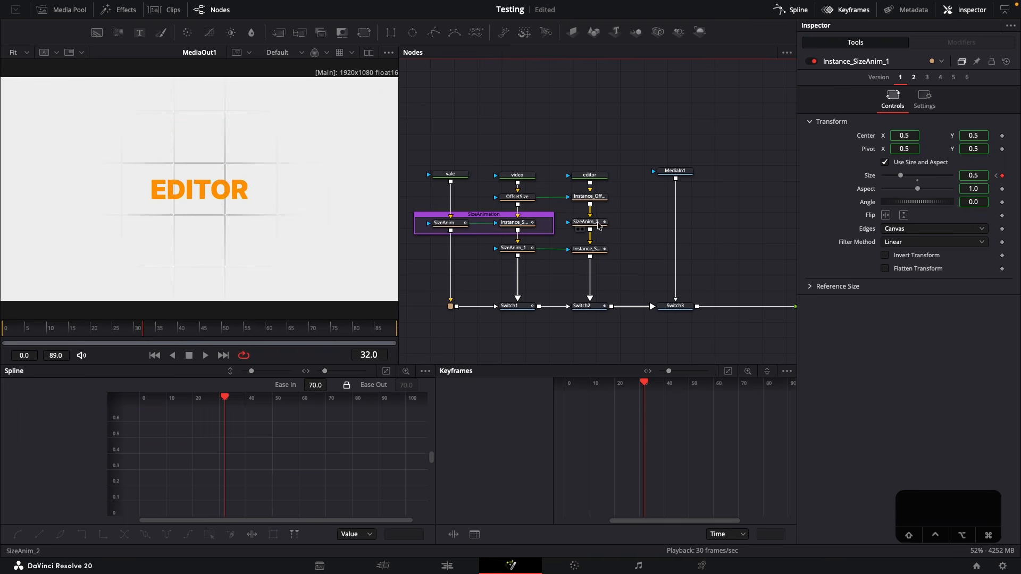
left_click_drag(626, 427, 645, 419)
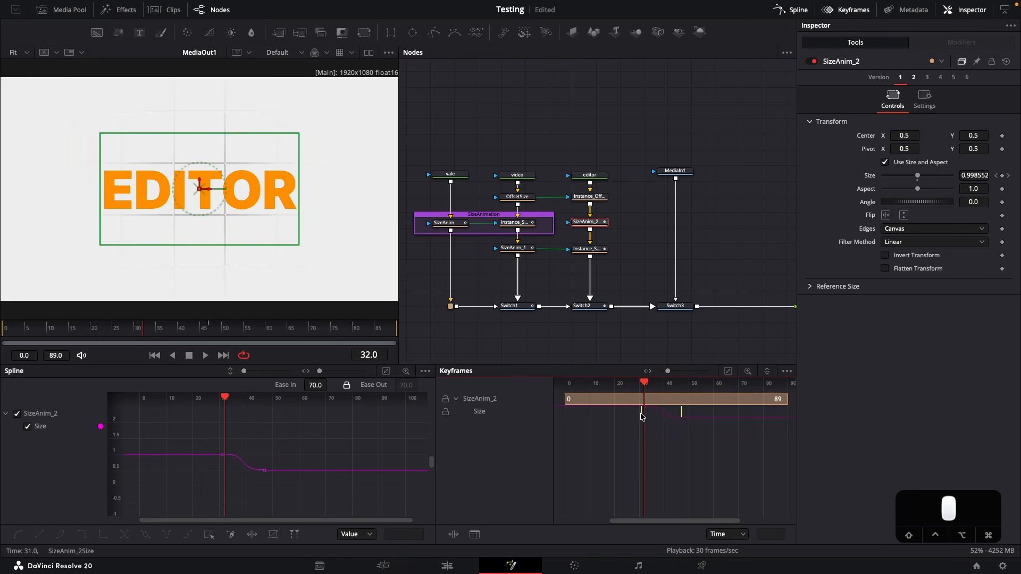
left_click(636, 243)
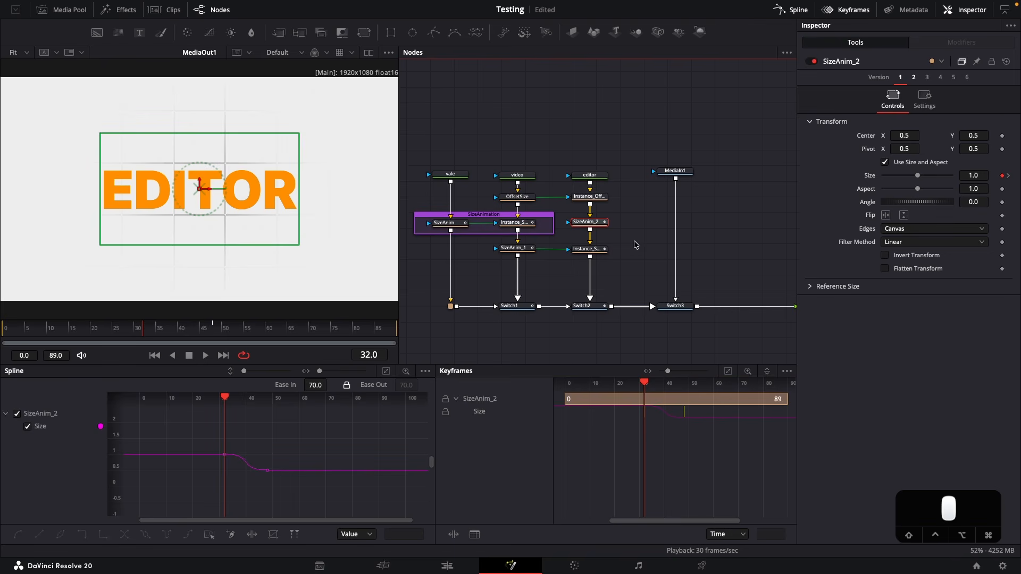
Insert an instance of SizeAnim_2 between MediaIn1 and Switch3
left_click(598, 223)
left_click(647, 245)
key("shift+super+v")
left_click_drag(696, 221, 674, 223)
left_click(706, 265)
left_click_drag(711, 273, 626, 266)
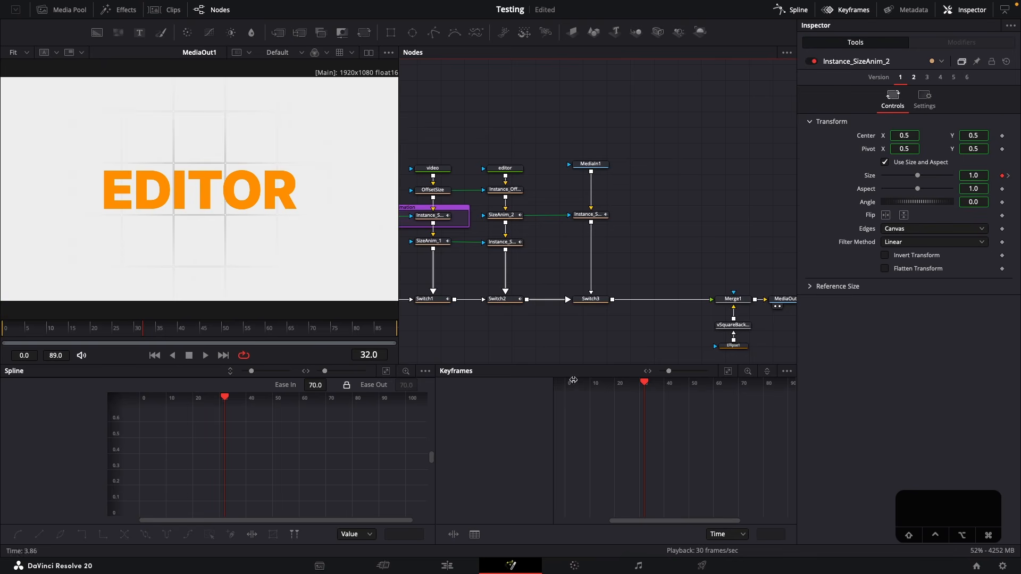
Keyframe Switch3's source to Input0 at frame 39 and Input1 at frame 40, the midpoint of SizeAnim_2's size curve
left_click(501, 215)
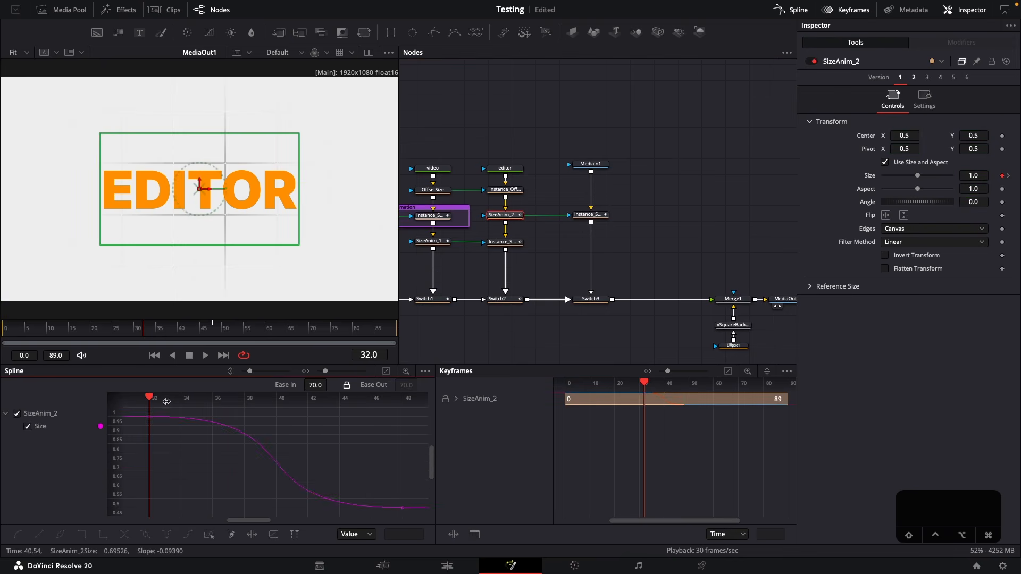
left_click_drag(152, 399, 277, 399)
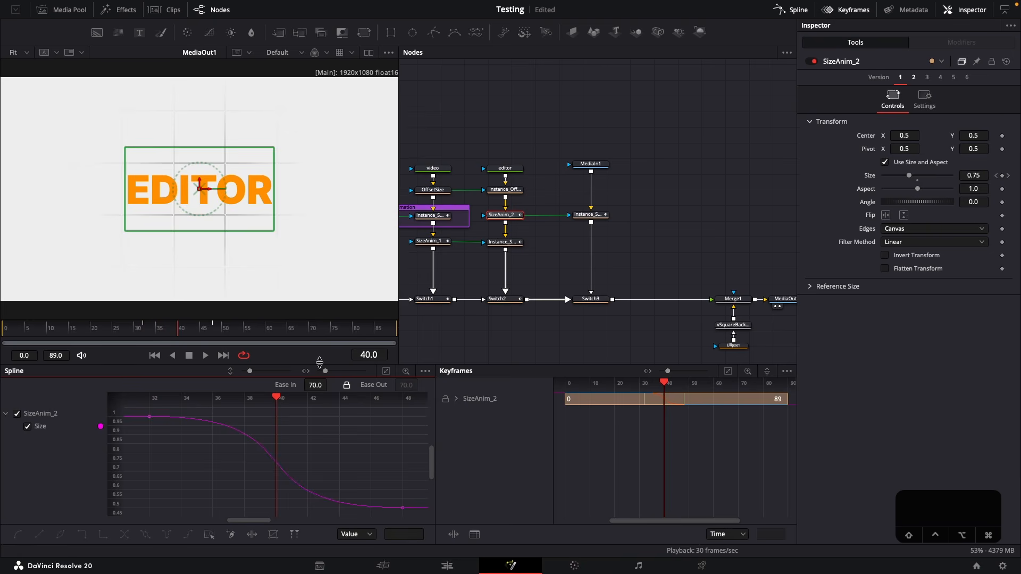
left_click(590, 299)
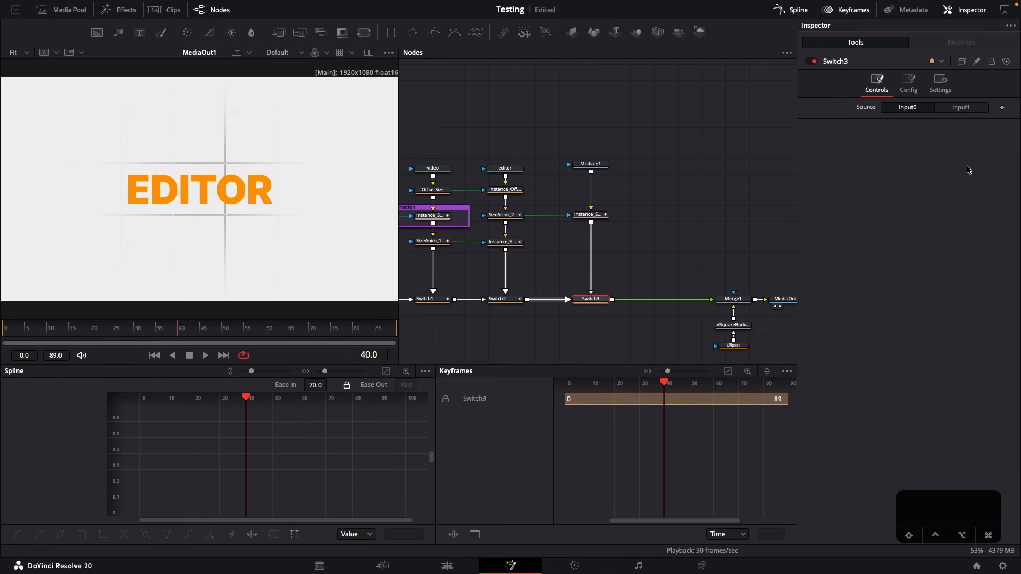
key("Left")
left_click(1002, 108)
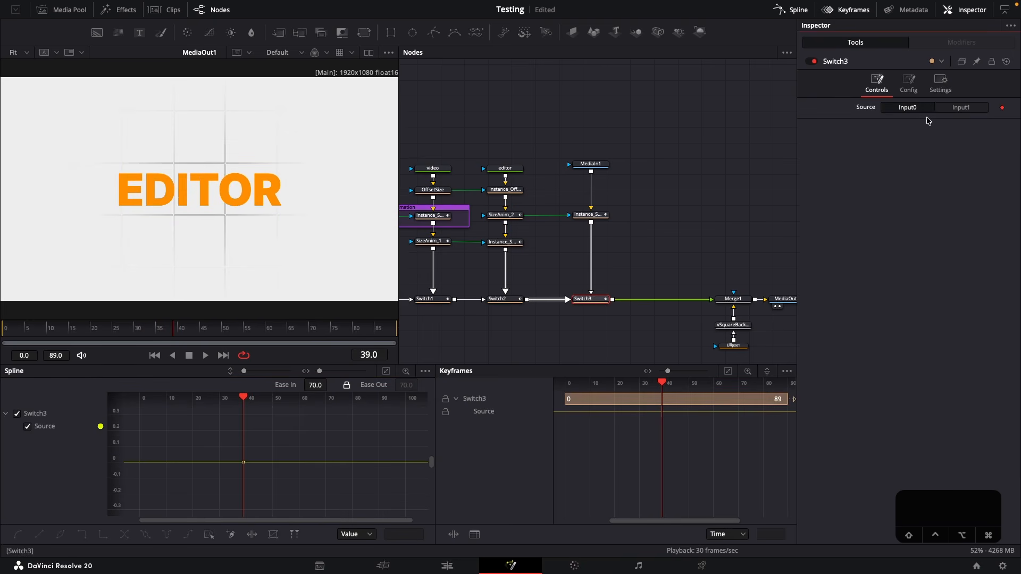
key("Right")
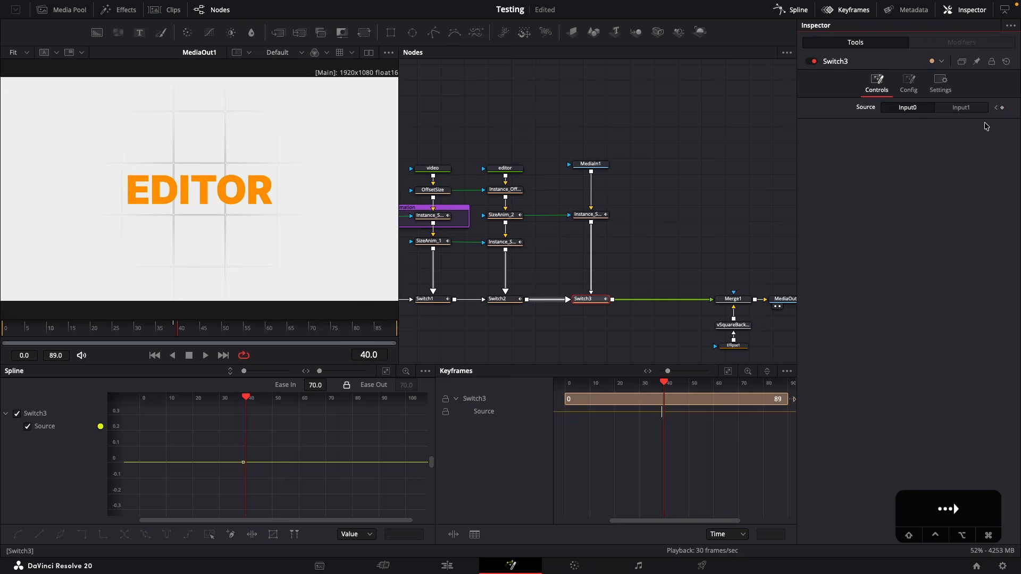
left_click(958, 108)
Play the animation to check the switch from EDITOR to the DaVinci Resolve logo
left_click(18, 329)
key("space")
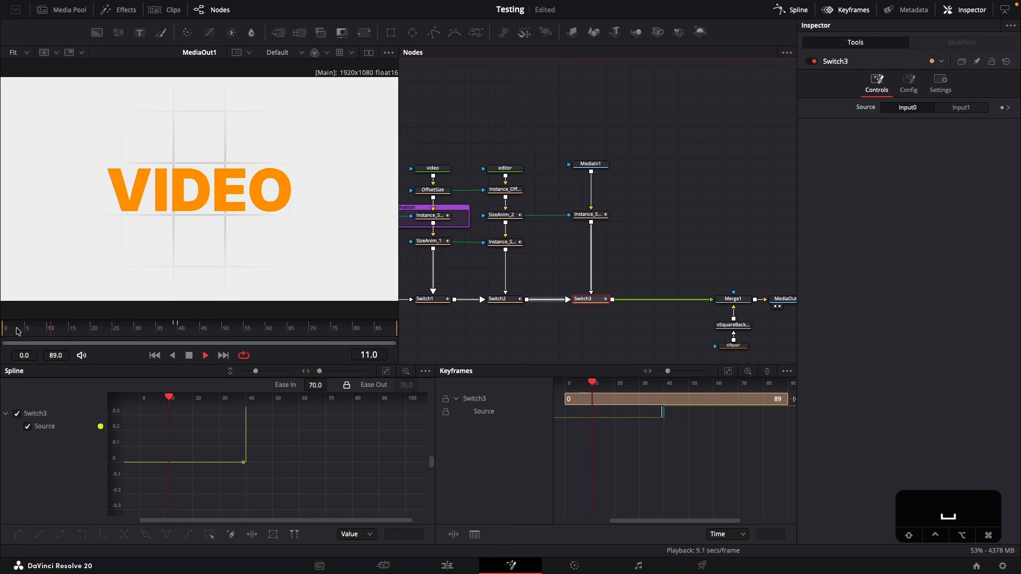
key("space")
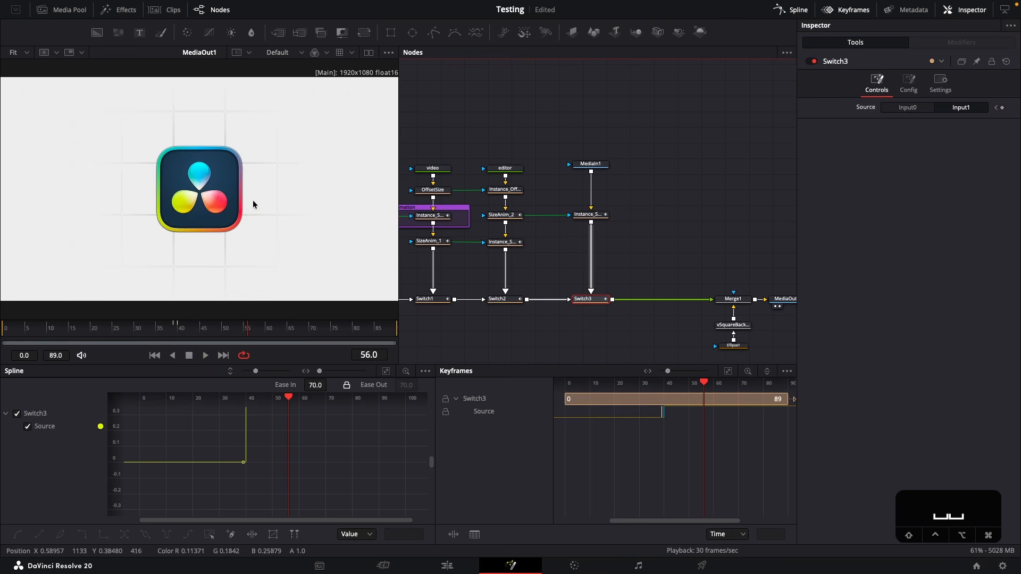
Add a Transform node after MediaIn1 and reduce its size to make the logo smaller
left_click(590, 164)
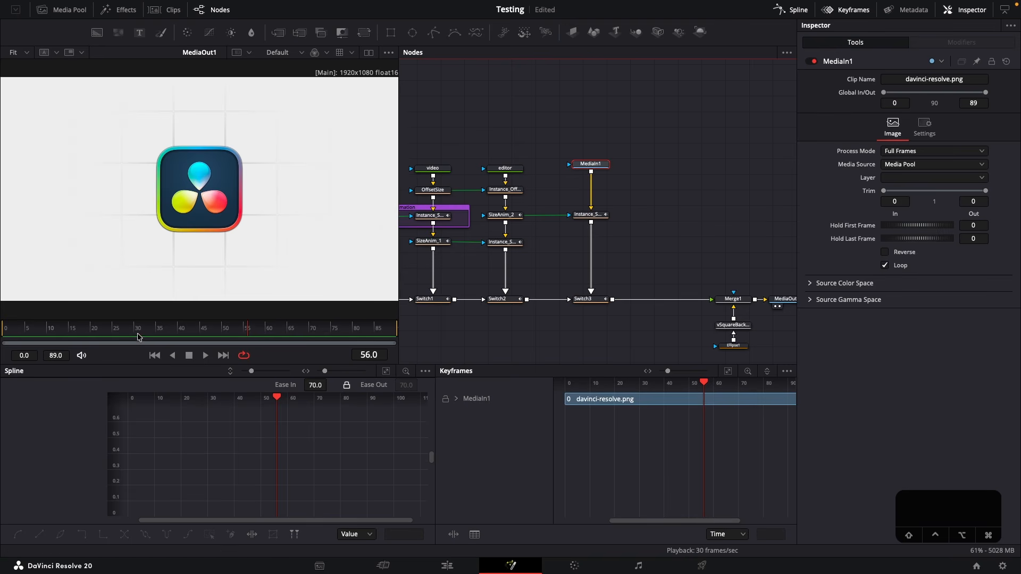
left_click_drag(178, 331, 243, 325)
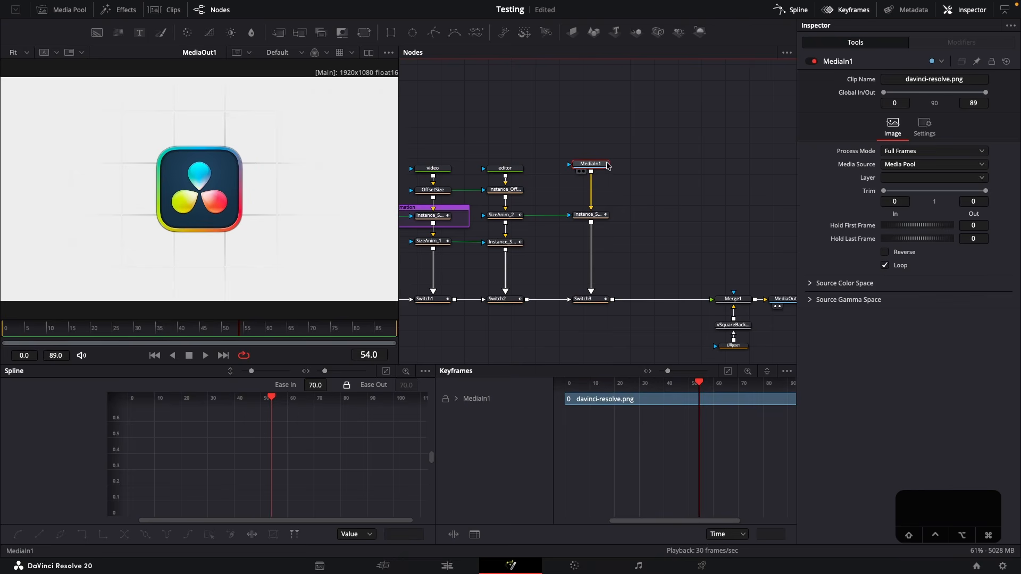
key("shift+space")
type("trans")
key("Return")
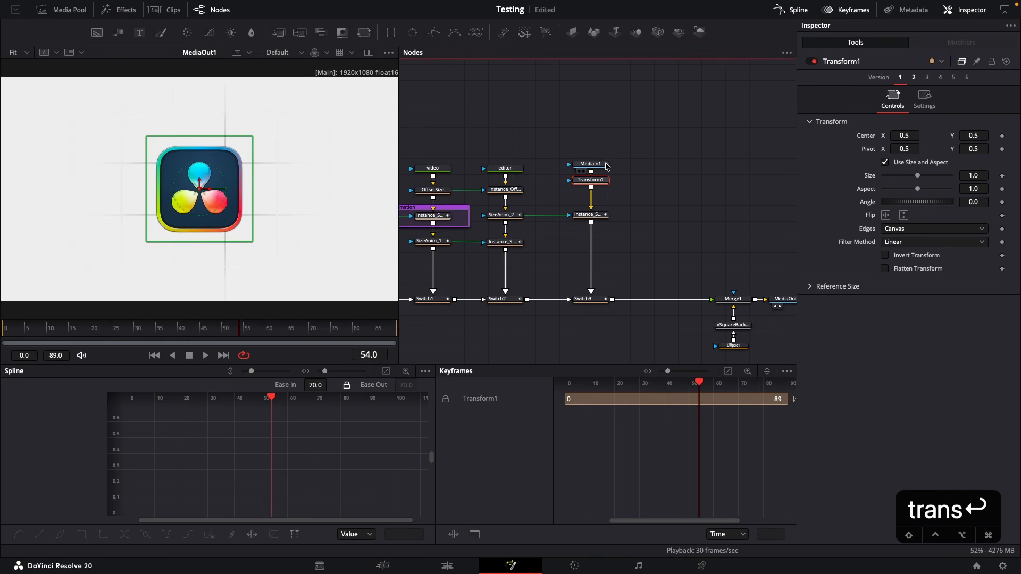
left_click_drag(924, 178, 914, 178)
Play the composition again to check the resized logo in the animation
left_click(61, 333)
key("space")
key("space")
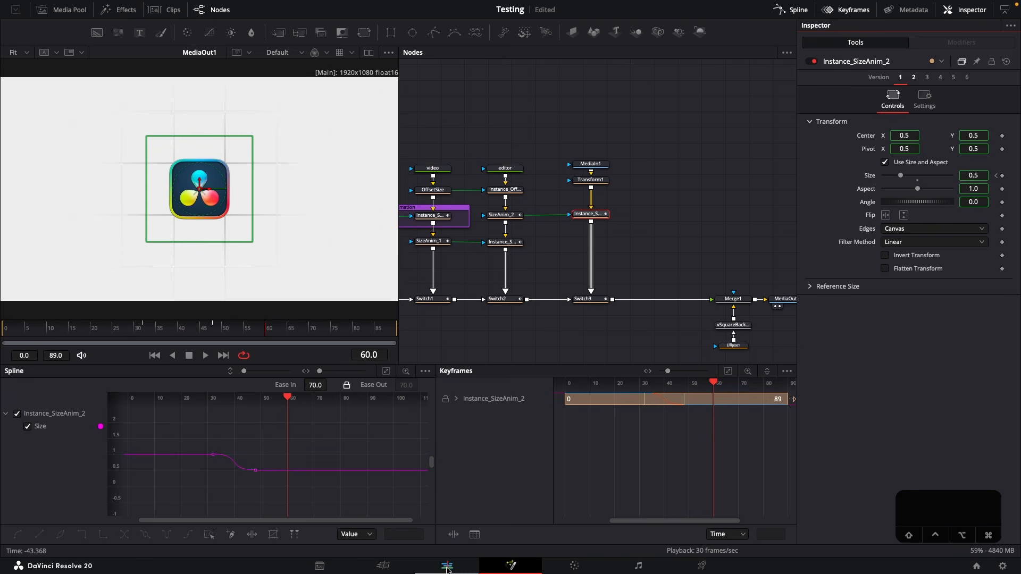
Switch to the Edit page, play the Fusion composition full screen, and return to the start of the timeline
left_click(447, 566)
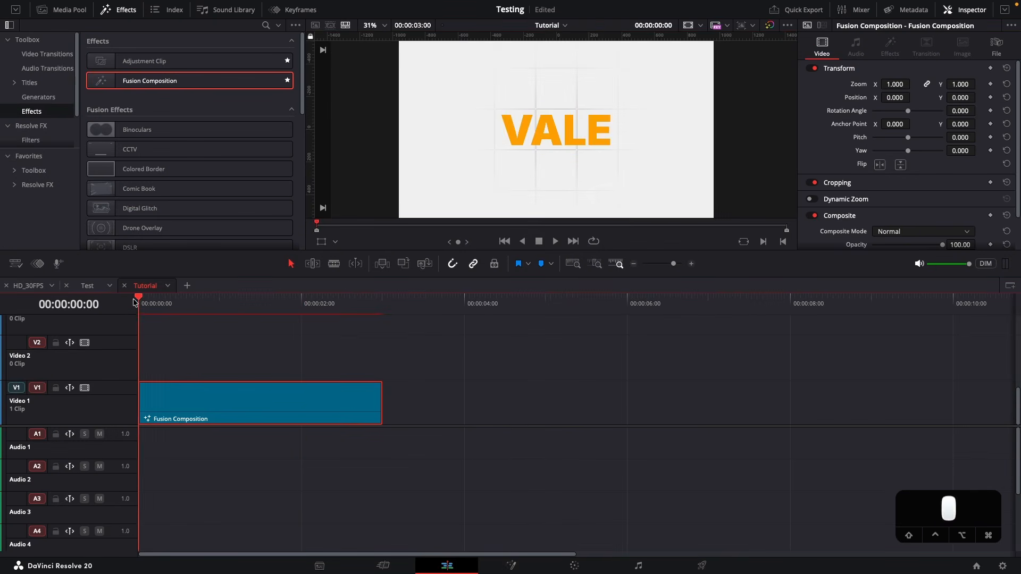
key("super+f")
key("space")
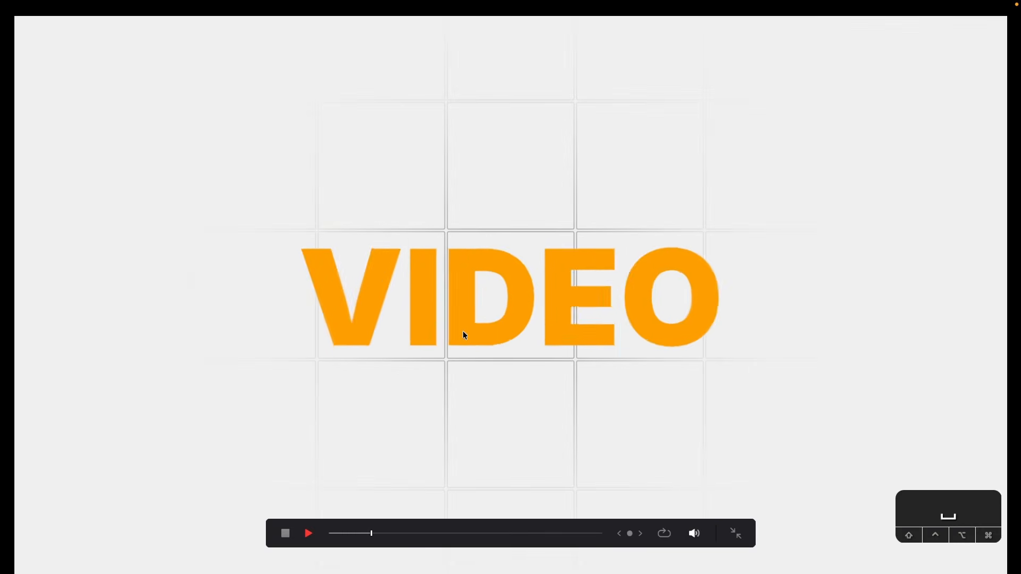
key("Escape")
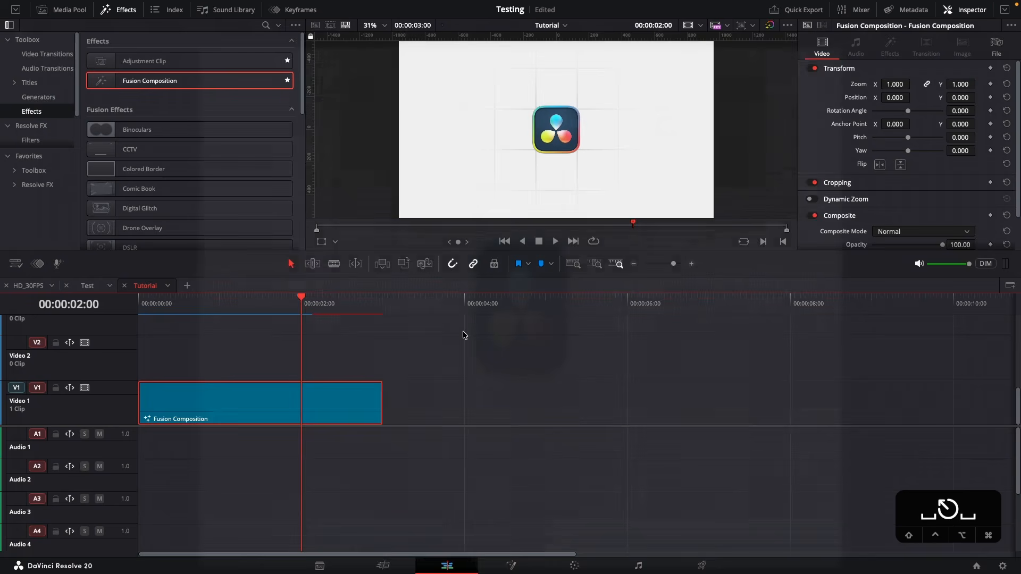
key("Home")
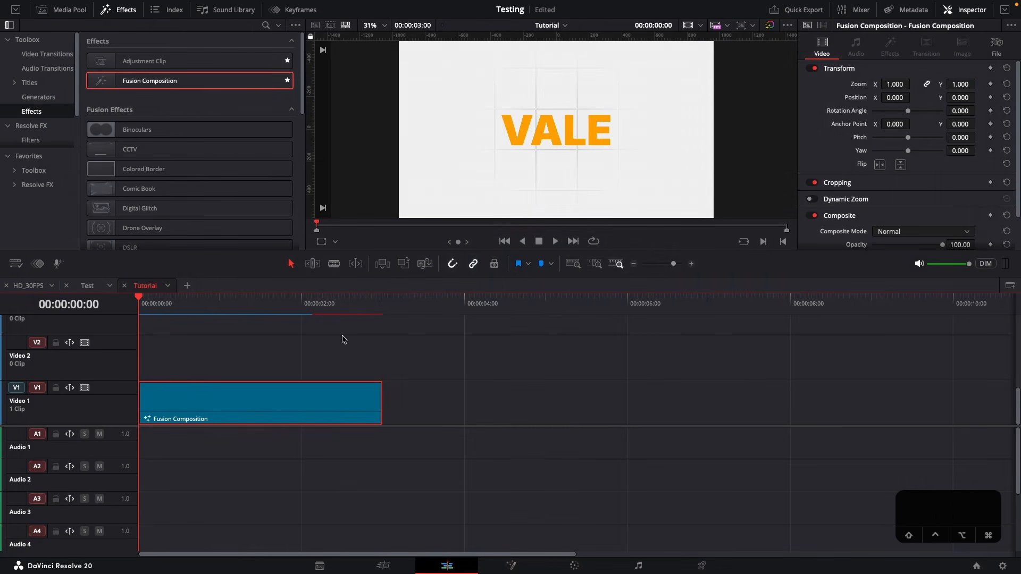